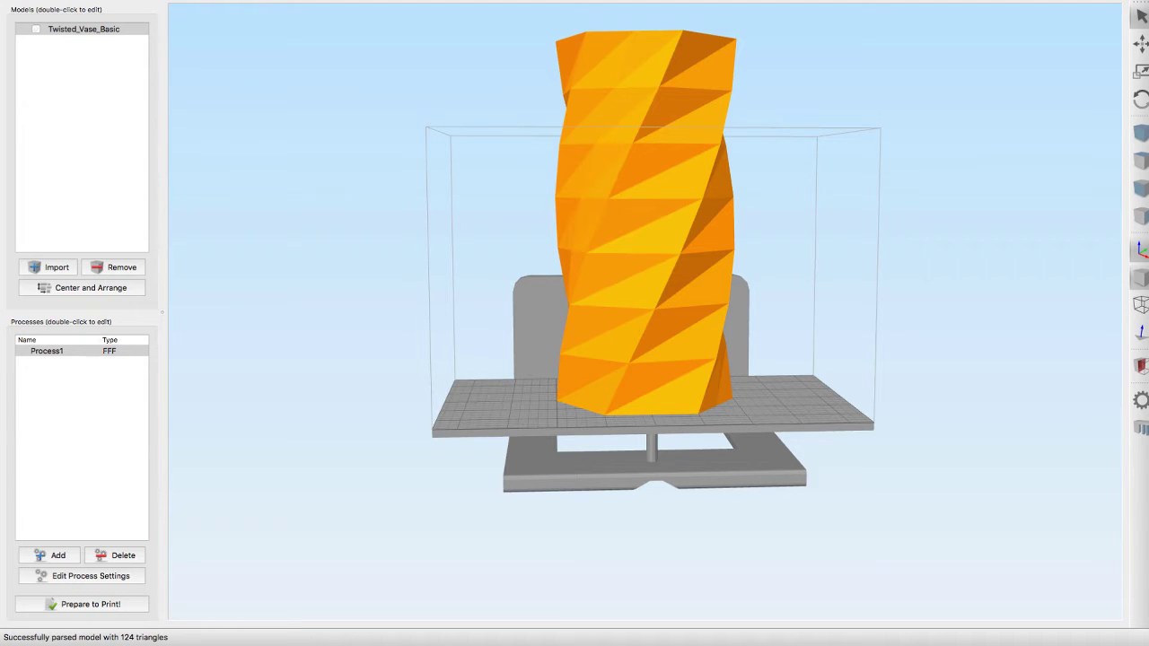
# Step: In Process1's Additions settings, clear the current 35% Raft Infill value
pyautogui.click(112, 578)
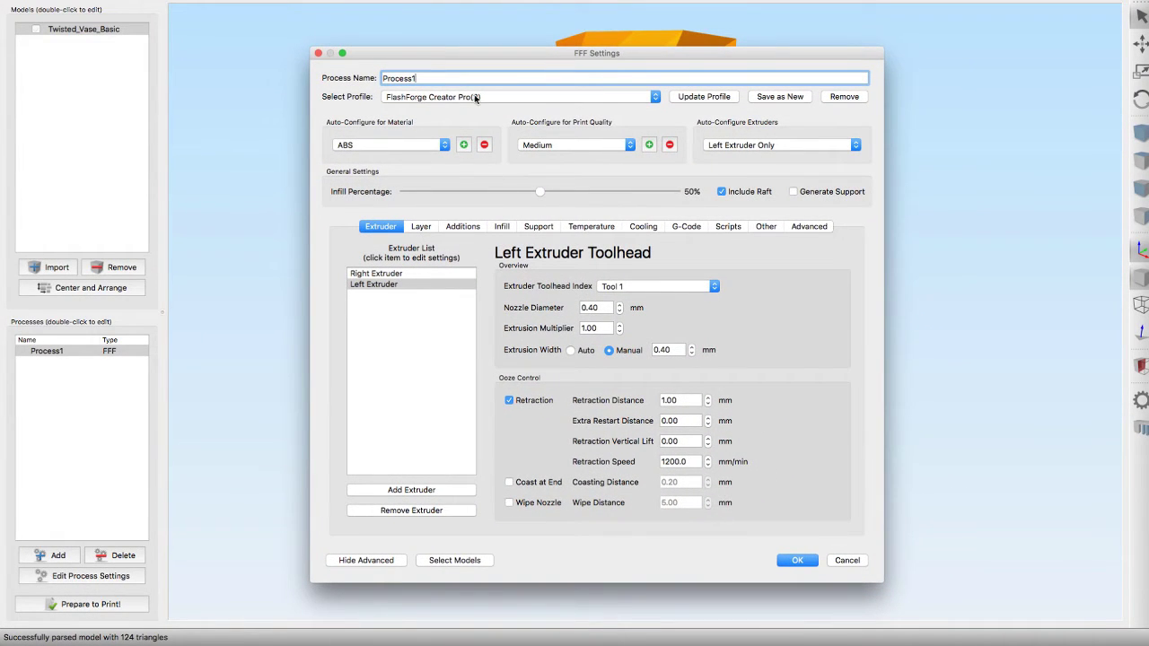
pyautogui.click(463, 228)
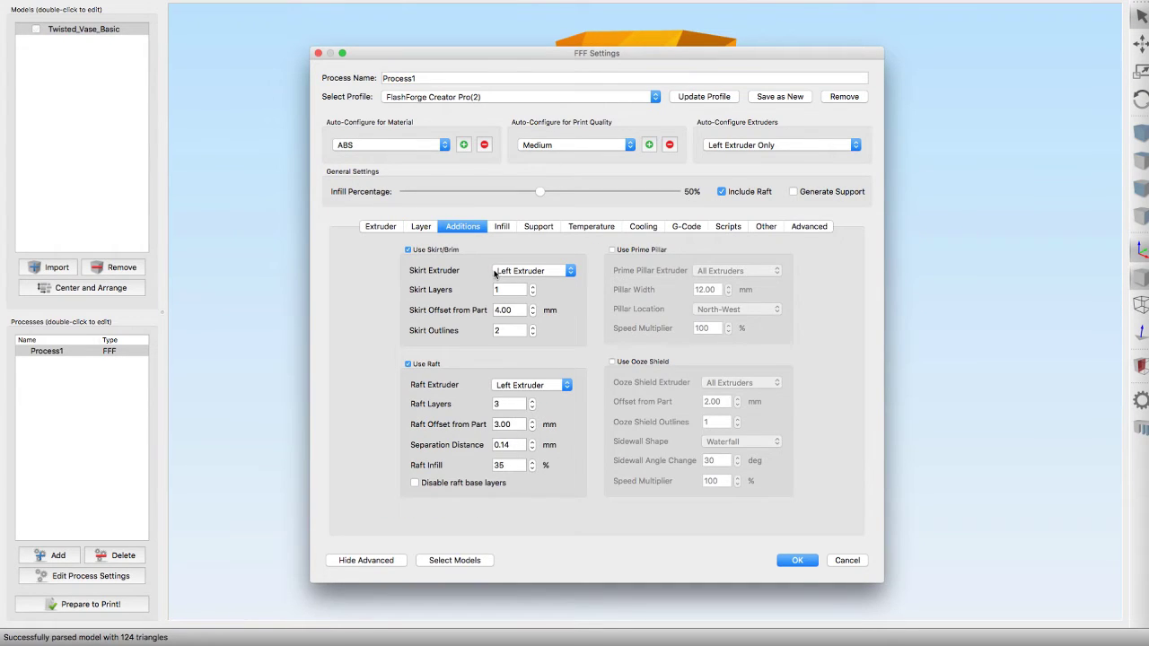
pyautogui.moveTo(495, 274)
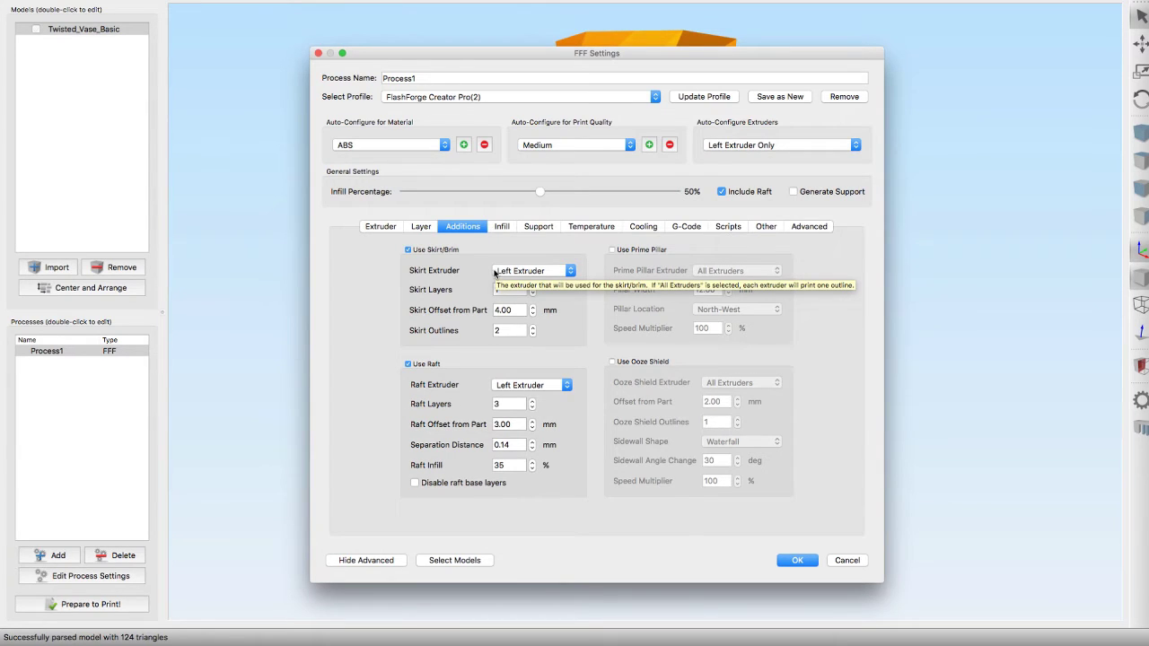
pyautogui.click(505, 466)
pyautogui.press('BackSpace')
pyautogui.press('BackSpace')
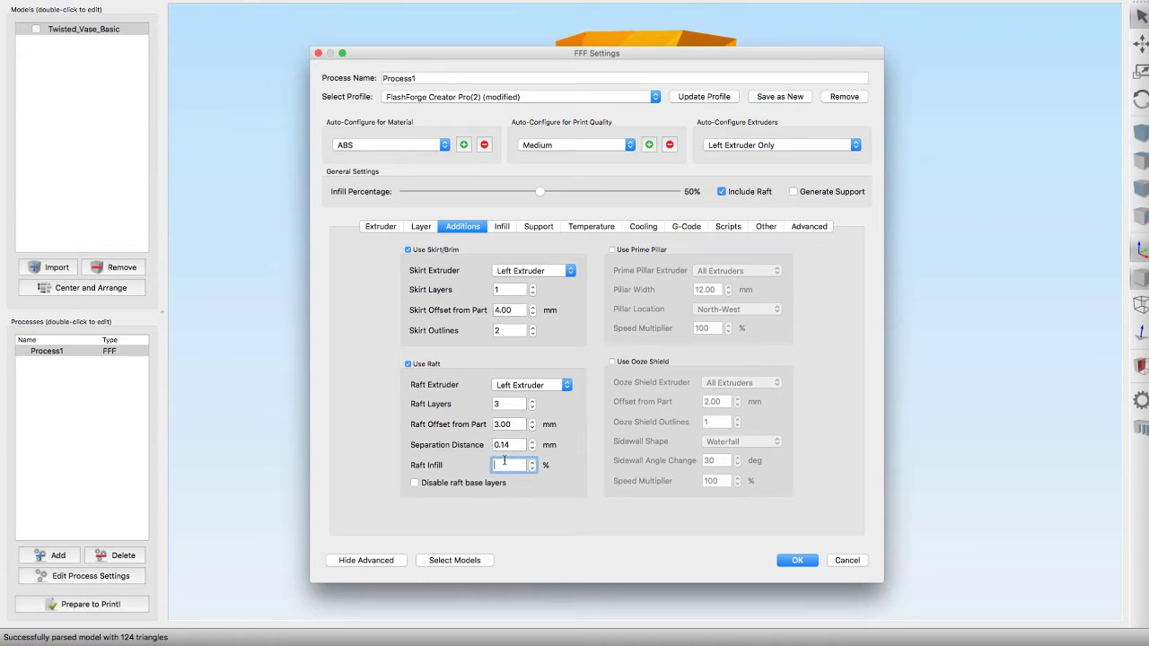
# Step: Enter 85% raft infill, confirm the settings, and slice the vase
pyautogui.write('85')
pyautogui.click(798, 560)
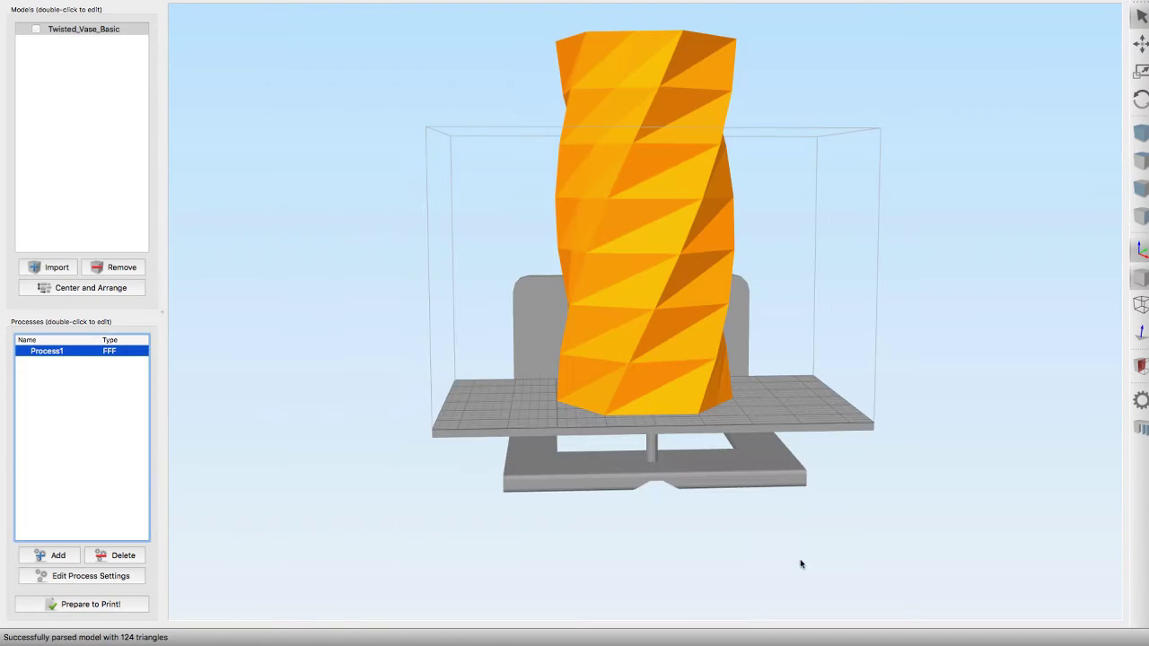
pyautogui.click(77, 604)
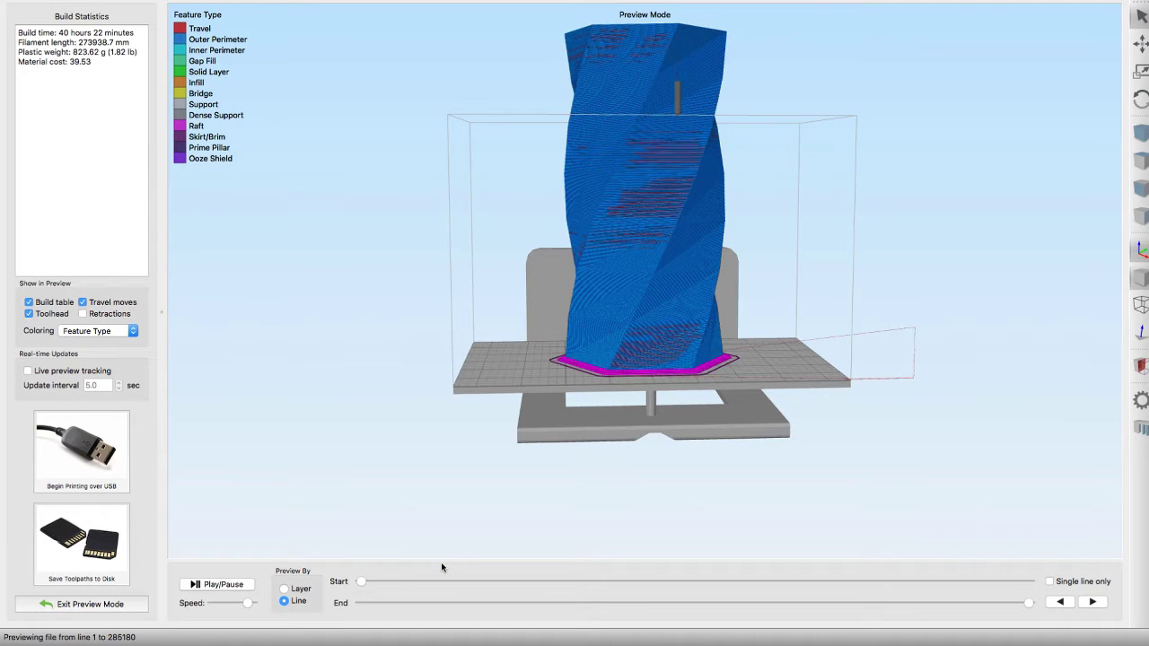
# Step: Tilt the preview and scrub the End slider to show and zoom in on the dense raft layers
pyautogui.moveTo(592, 471); pyautogui.dragTo(848, 485)
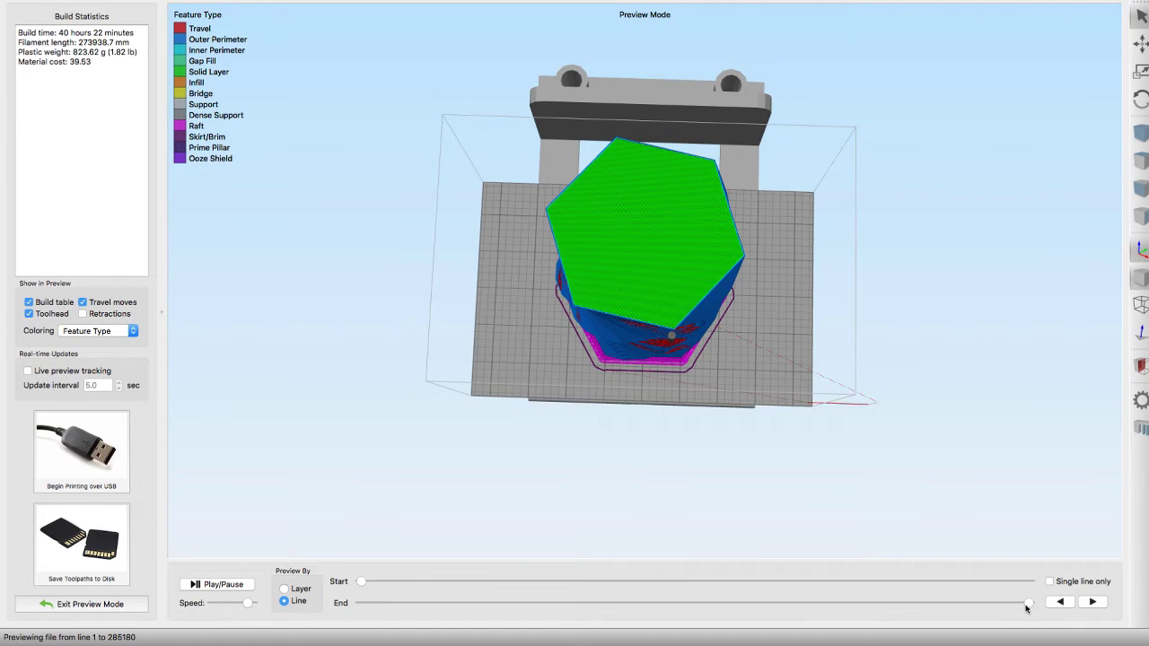
pyautogui.moveTo(1029, 602); pyautogui.dragTo(310, 561)
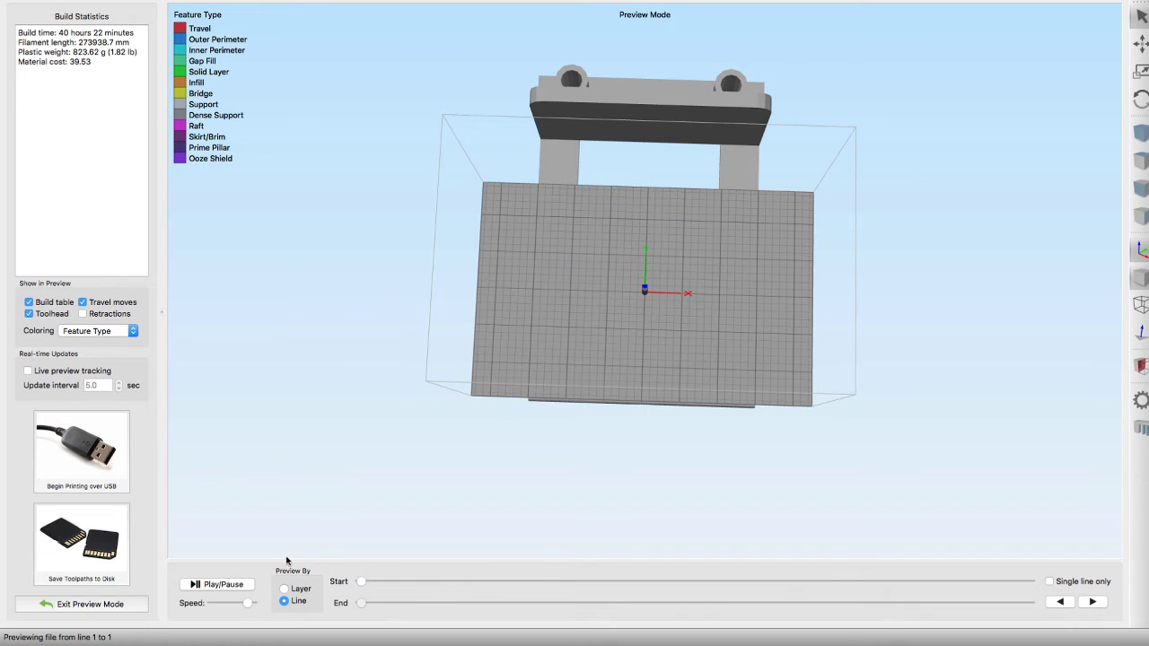
pyautogui.moveTo(360, 602)
pyautogui.mouseDown()
pyautogui.moveTo(799, 603)
pyautogui.moveTo(364, 603)
pyautogui.mouseUp()
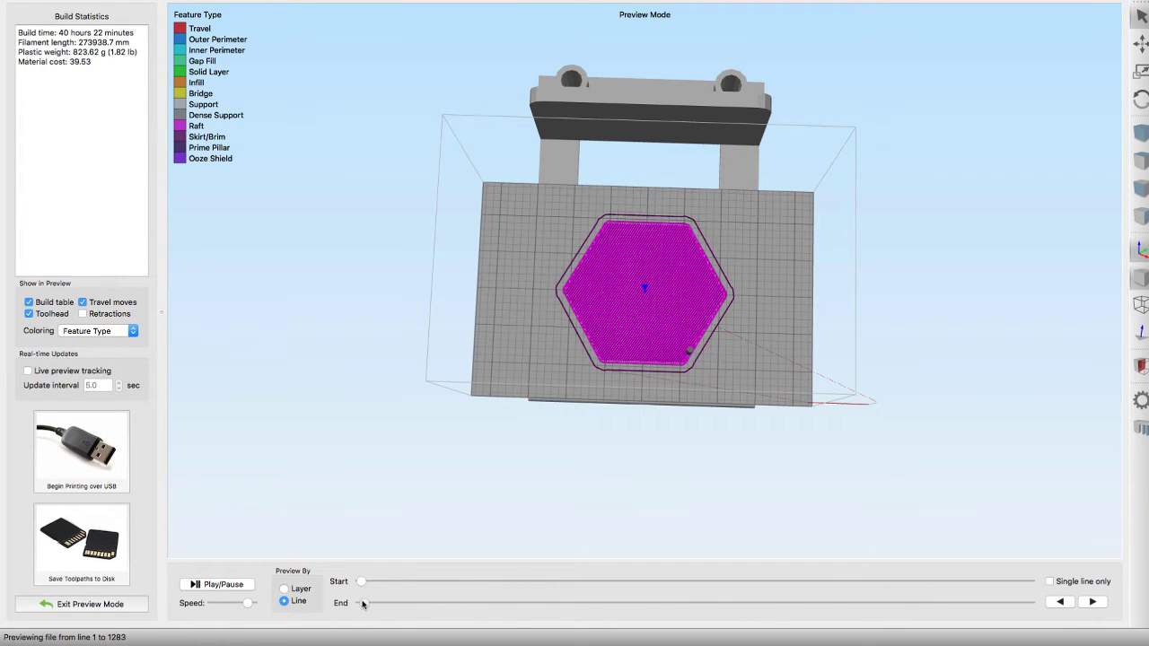
pyautogui.scroll(5, 662, 496)
pyautogui.scroll(8, 662, 495)
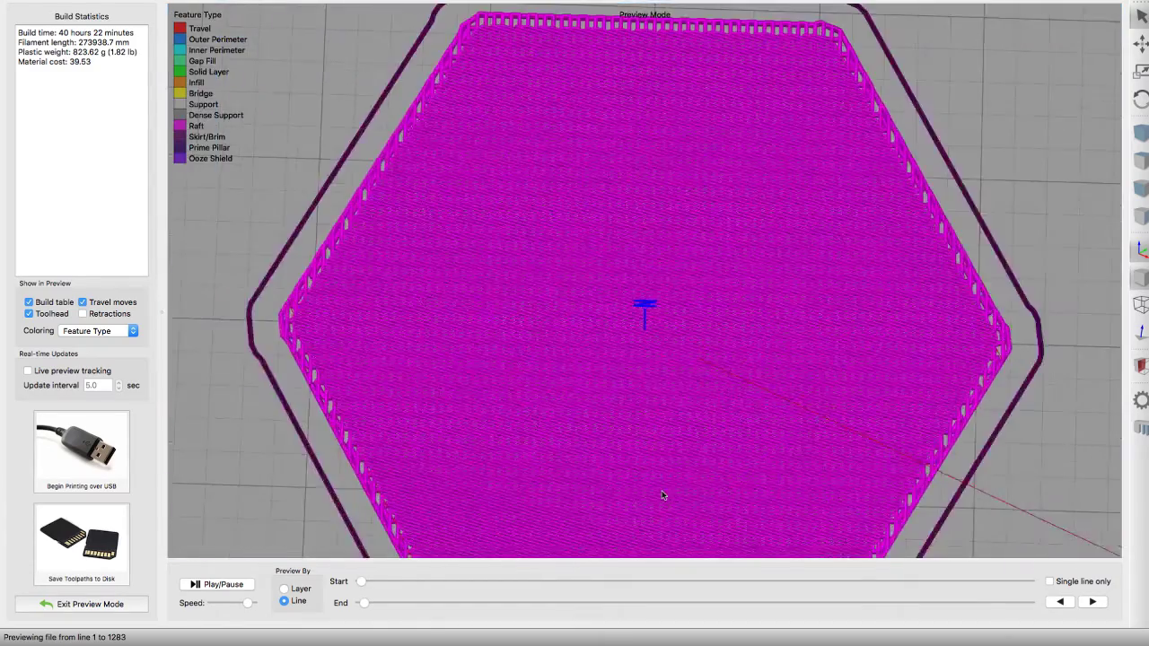
pyautogui.scroll(-4, 640, 267)
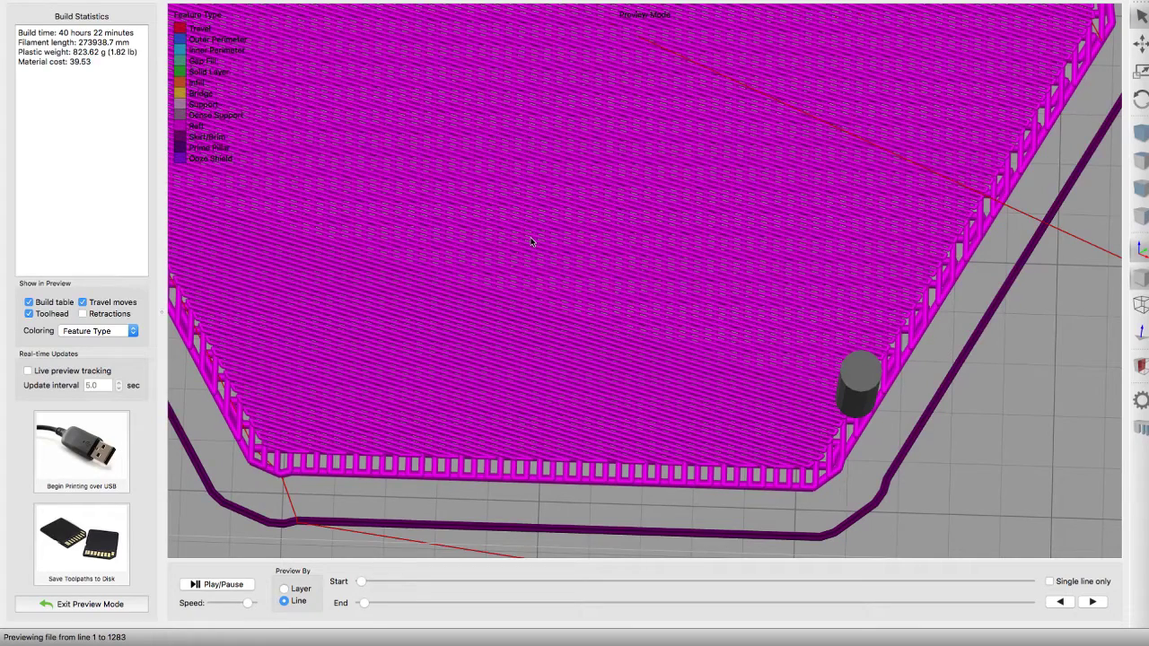
# Step: Exit the preview and change Process1's Raft Infill from 85 to 35%
pyautogui.click(86, 604)
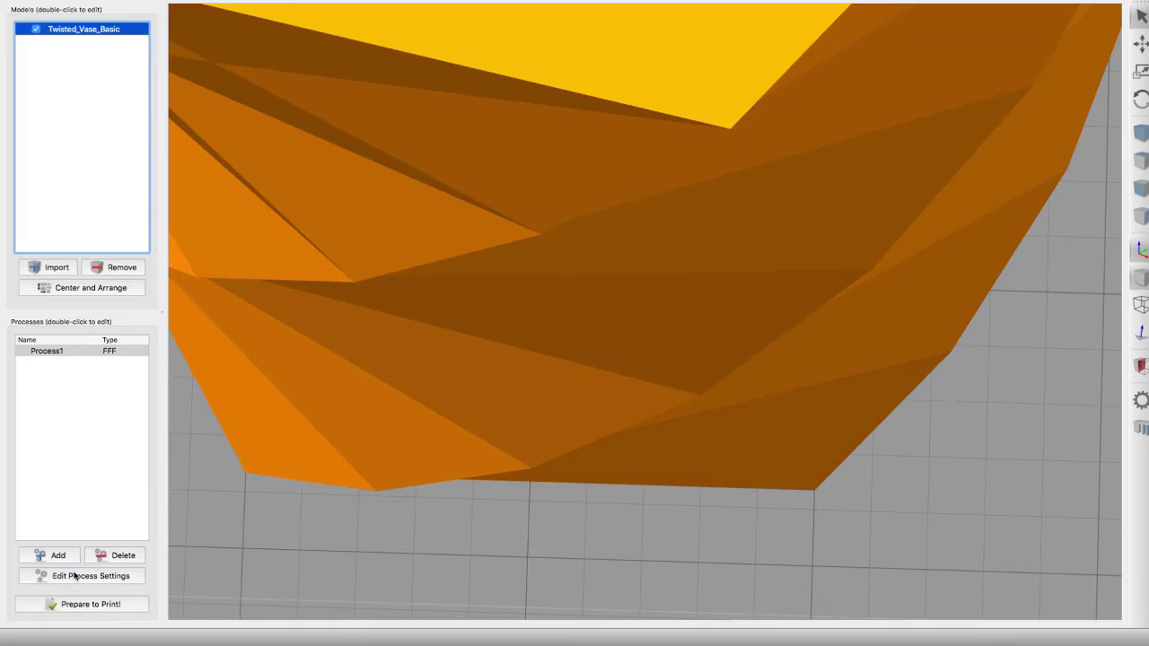
pyautogui.click(79, 576)
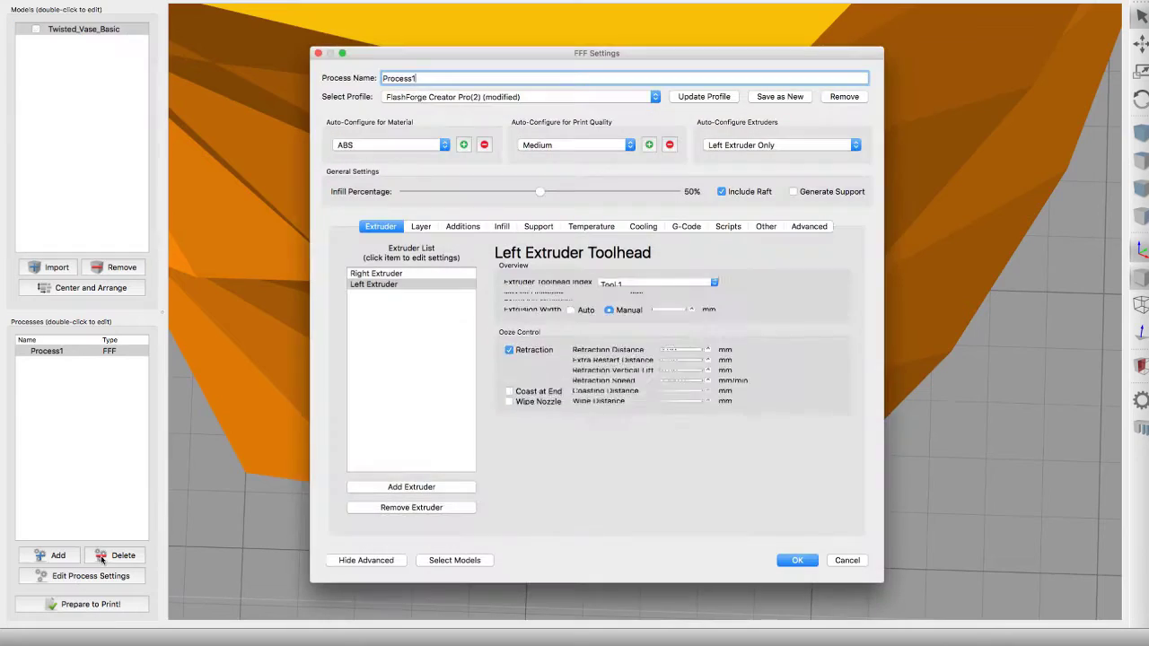
pyautogui.click(425, 229)
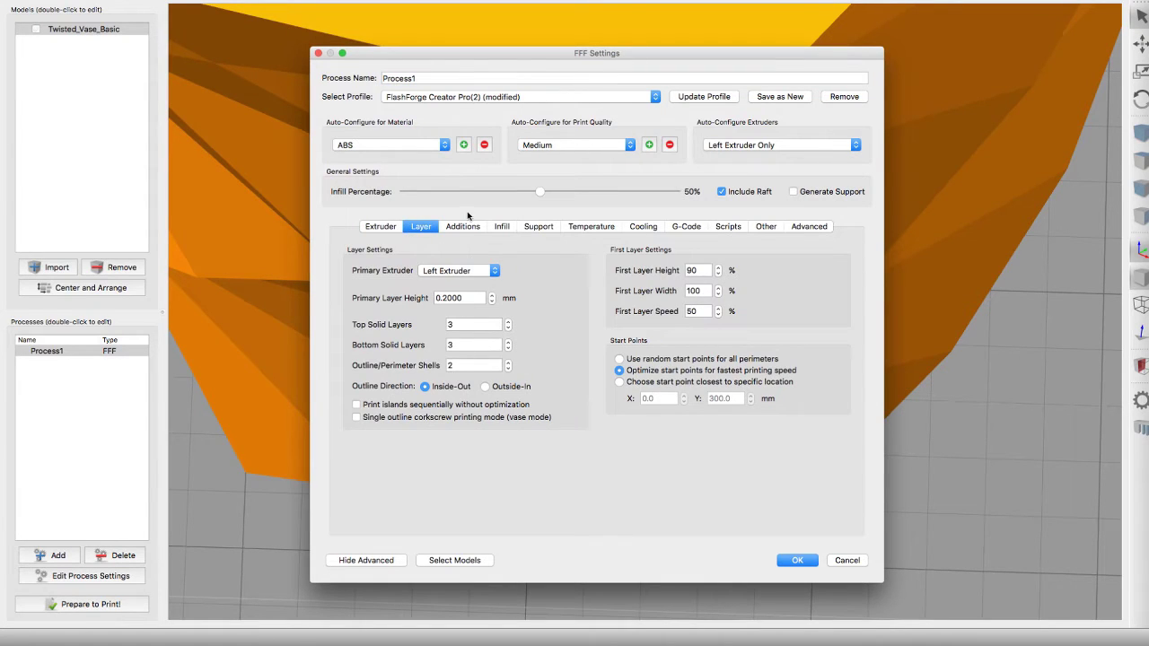
pyautogui.click(466, 229)
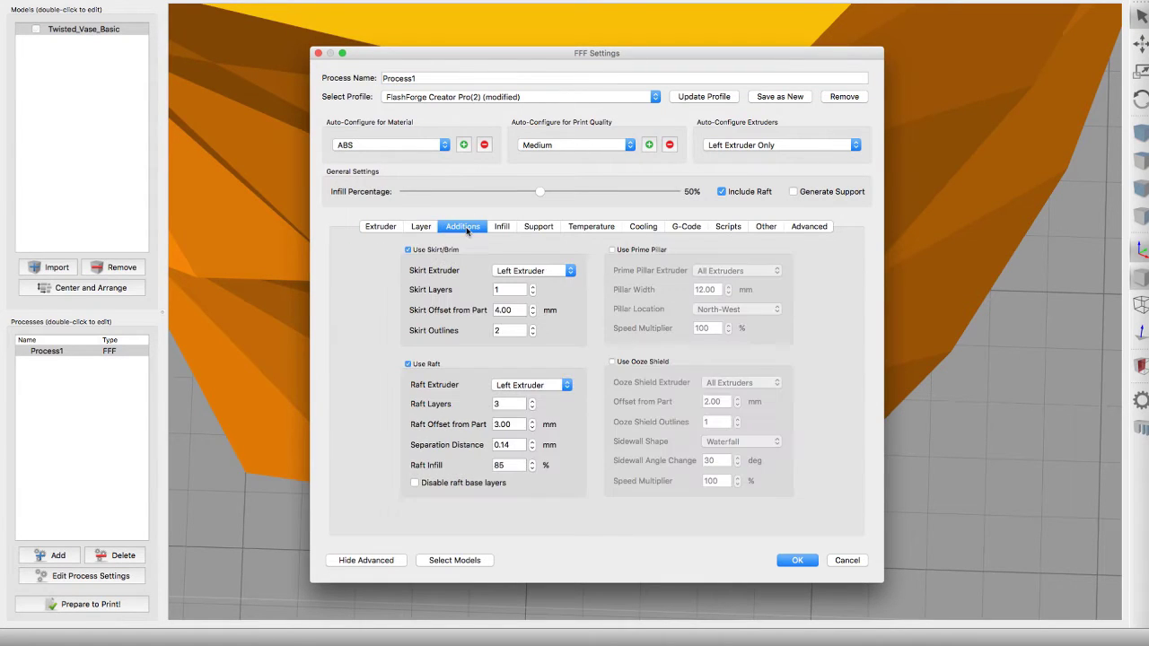
pyautogui.click(508, 464)
pyautogui.press('BackSpace')
pyautogui.press('BackSpace')
pyautogui.write('35')
pyautogui.click(808, 561)
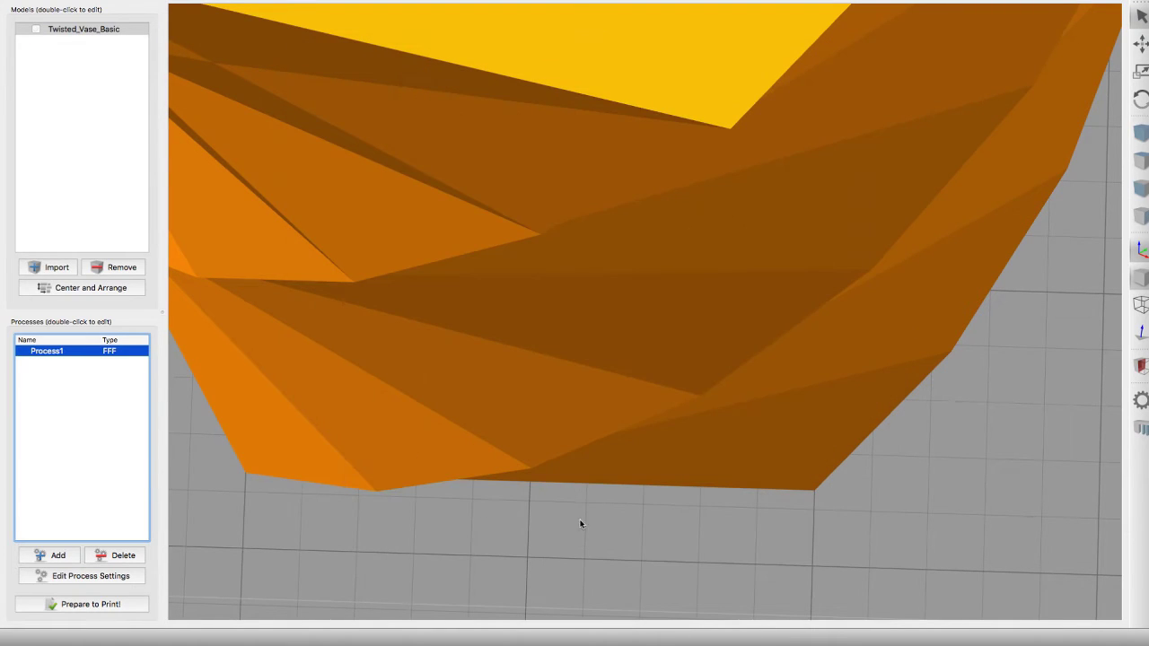
# Step: Reslice the vase and scrub the End slider back until only the 35% raft toolpaths show
pyautogui.click(95, 609)
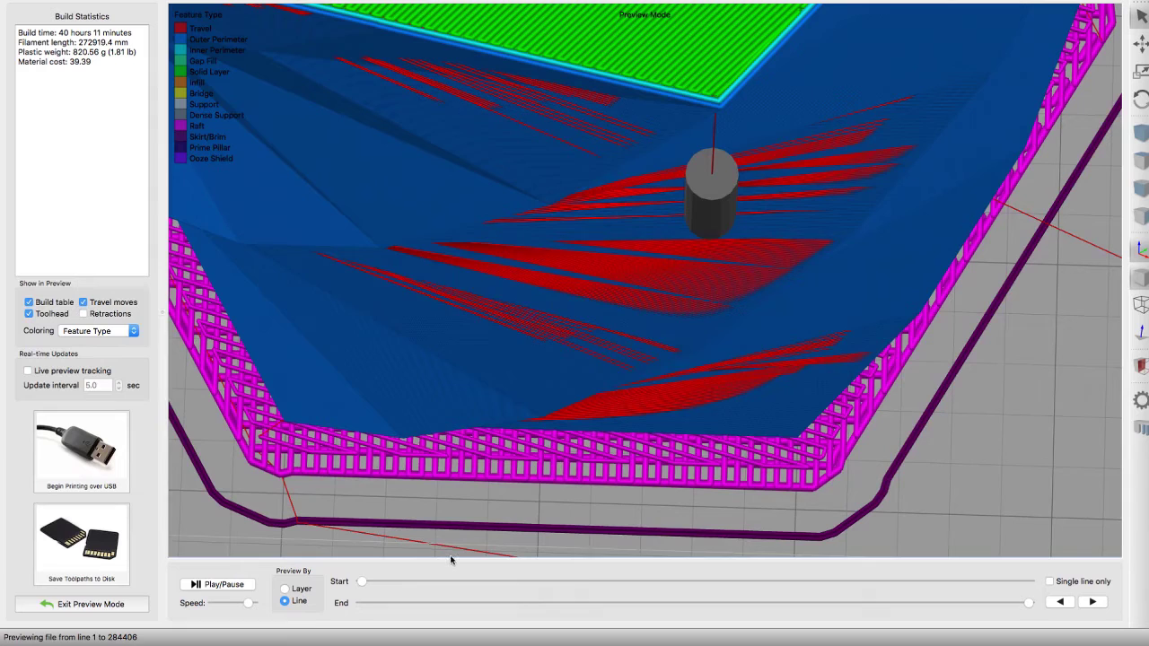
pyautogui.scroll(-2, 672, 429)
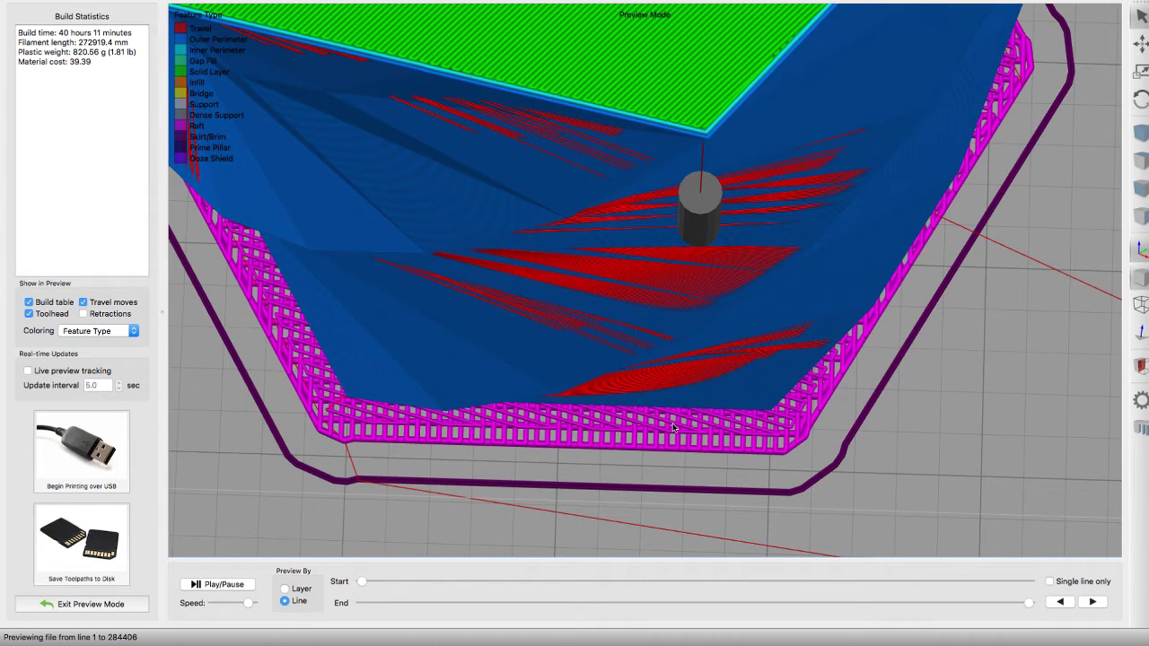
pyautogui.scroll(-3, 673, 429)
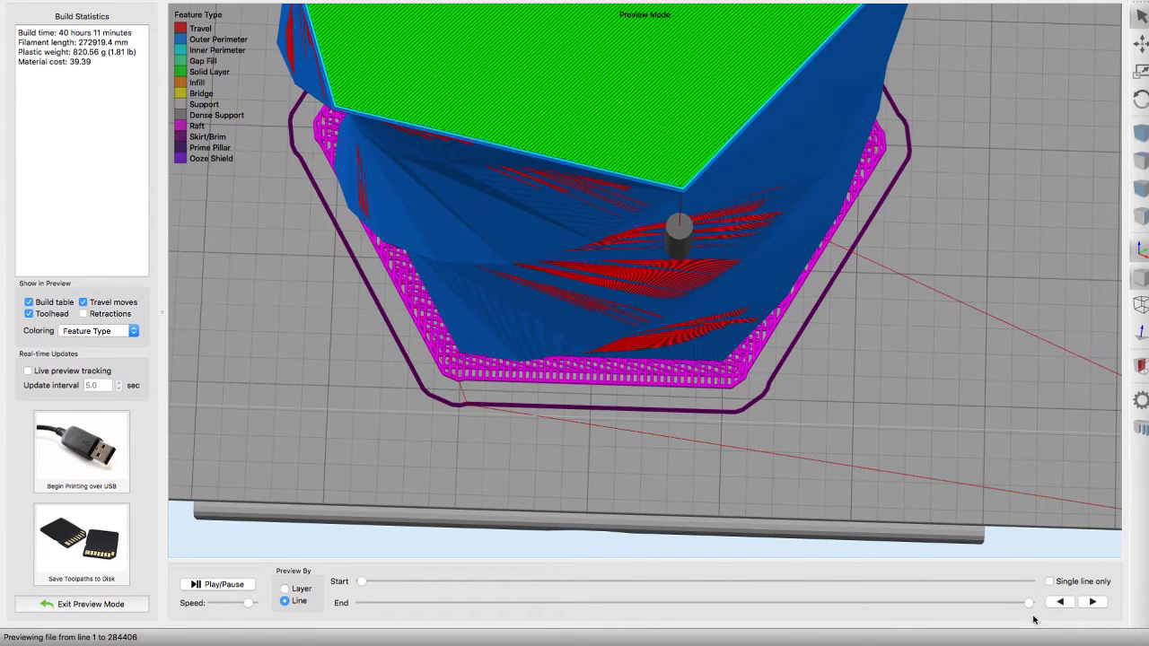
pyautogui.moveTo(1029, 602); pyautogui.dragTo(194, 619)
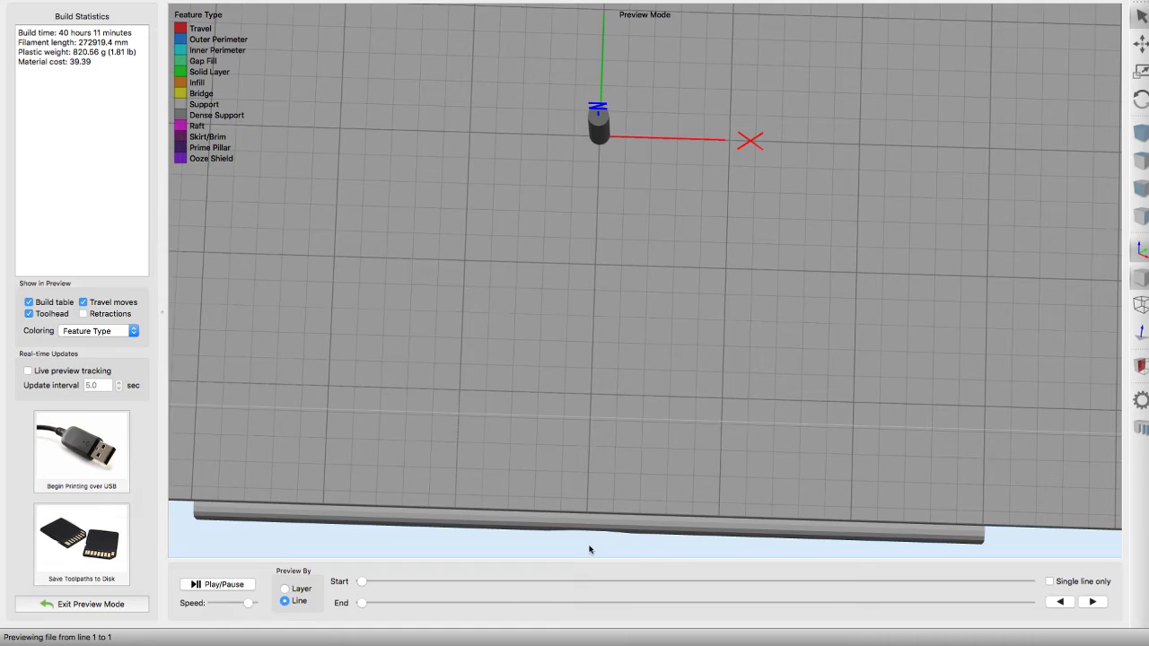
pyautogui.moveTo(357, 606); pyautogui.dragTo(362, 607)
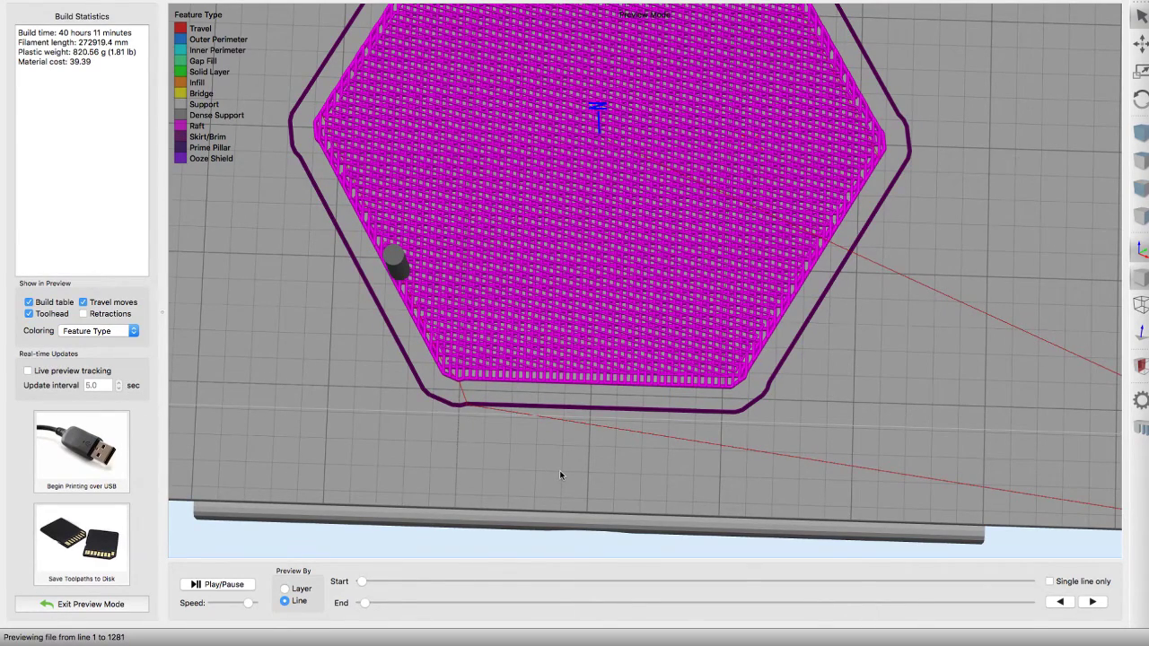
# Step: Zoom in and out around the raft toolpaths, then exit preview mode
pyautogui.scroll(5, 581, 443)
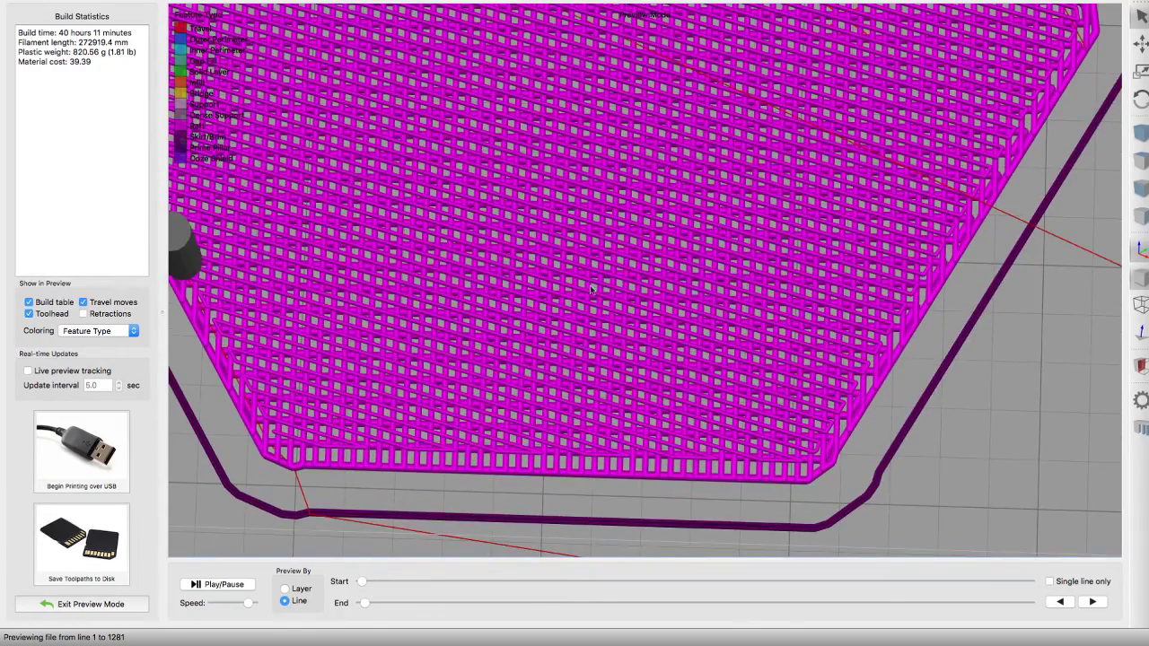
pyautogui.scroll(-1, 610, 287)
pyautogui.scroll(-3, 626, 287)
pyautogui.scroll(2, 621, 294)
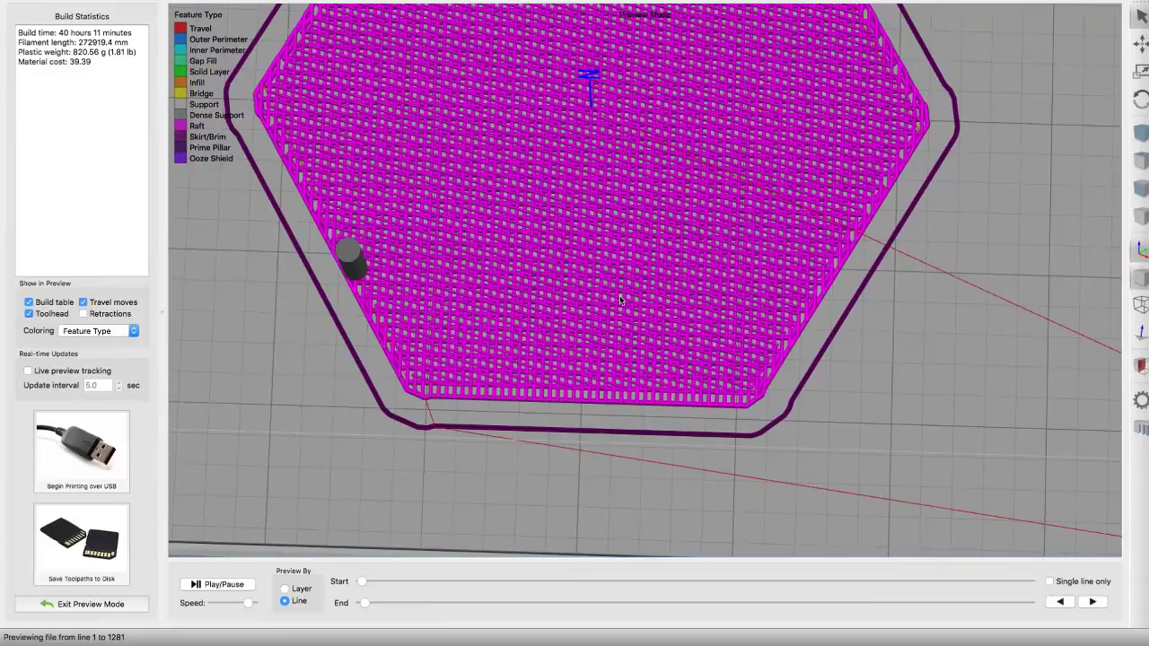
pyautogui.scroll(6, 619, 296)
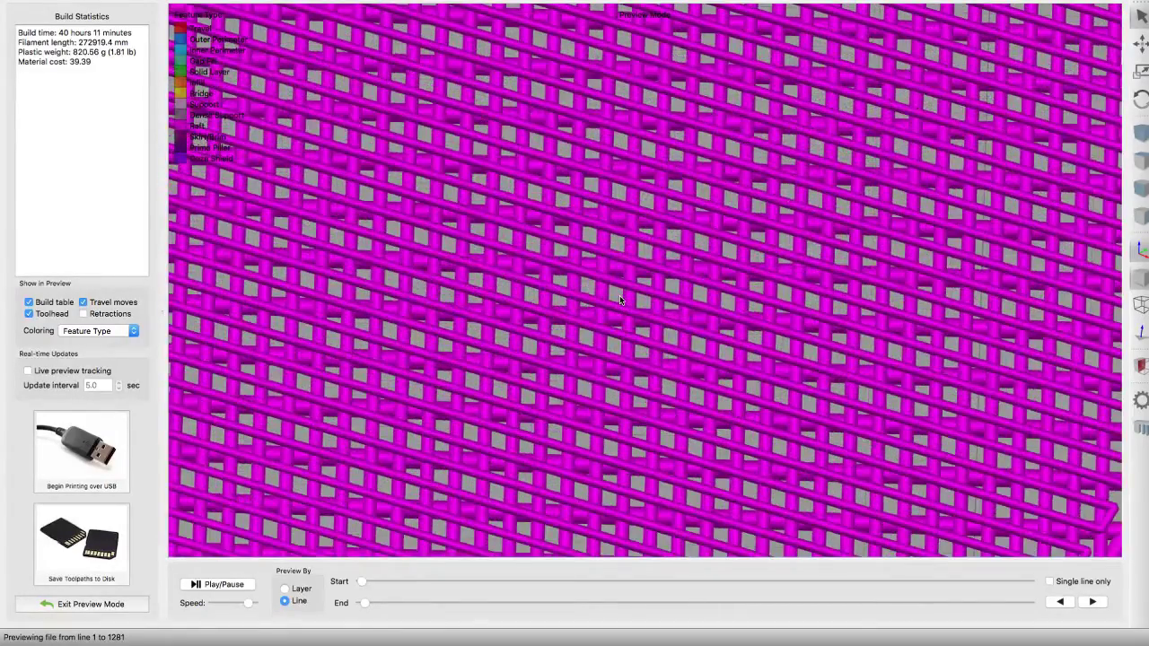
pyautogui.scroll(-8, 620, 295)
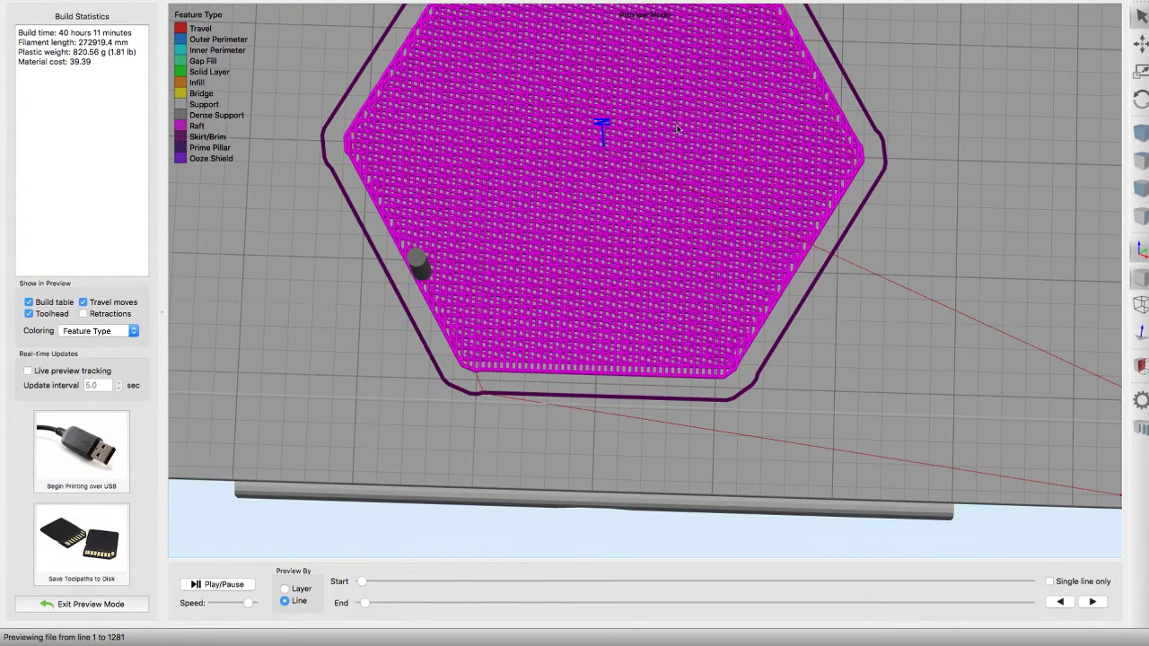
pyautogui.scroll(-2, 530, 300)
pyautogui.scroll(3, 531, 299)
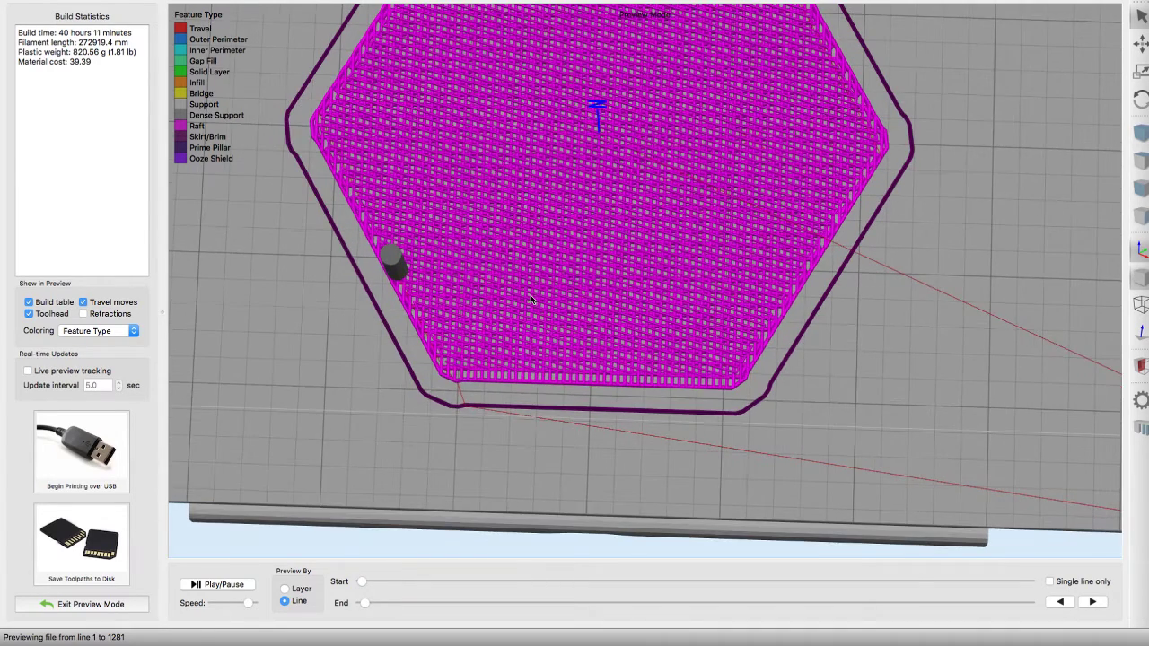
pyautogui.scroll(-1, 530, 300)
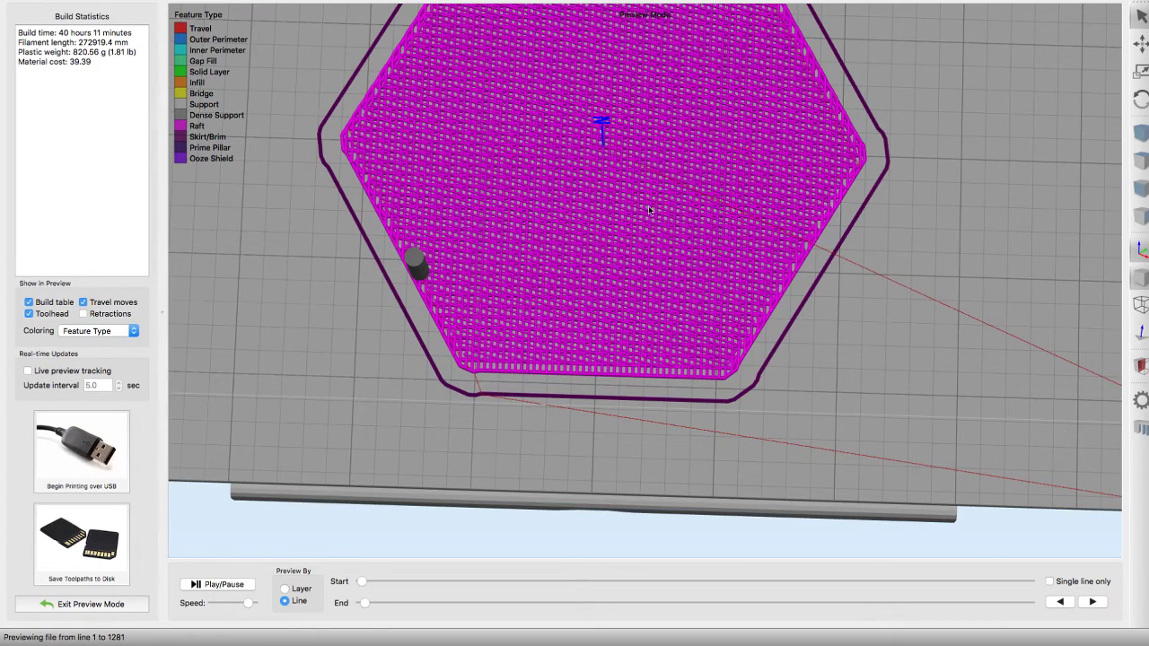
pyautogui.scroll(-5, 648, 209)
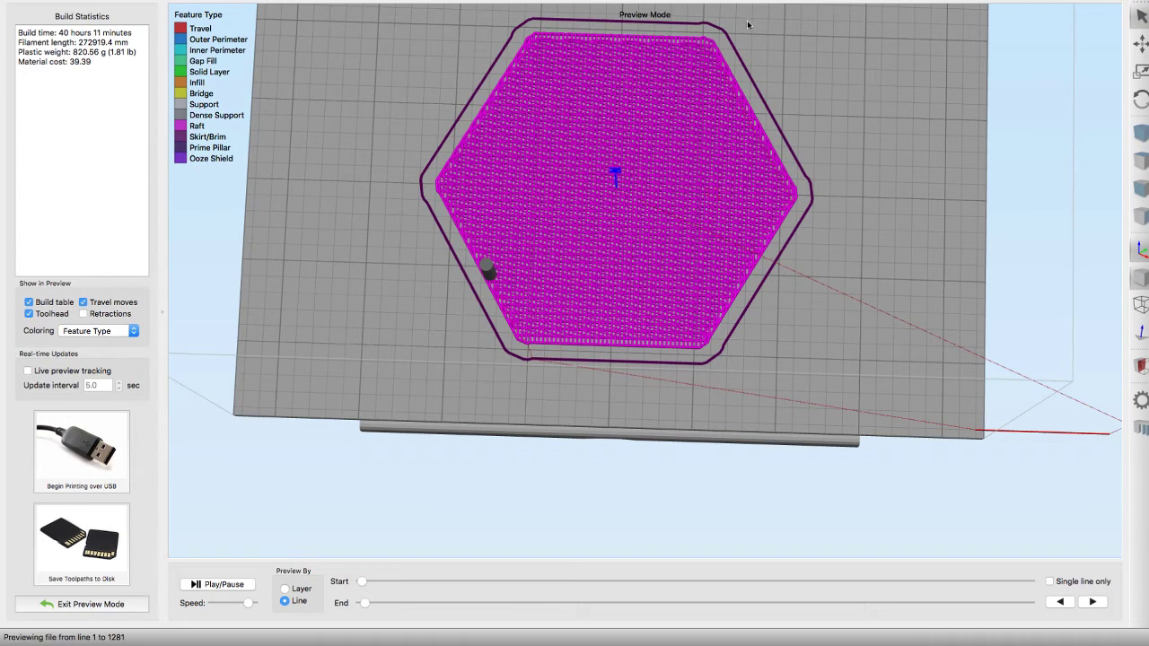
pyautogui.click(88, 604)
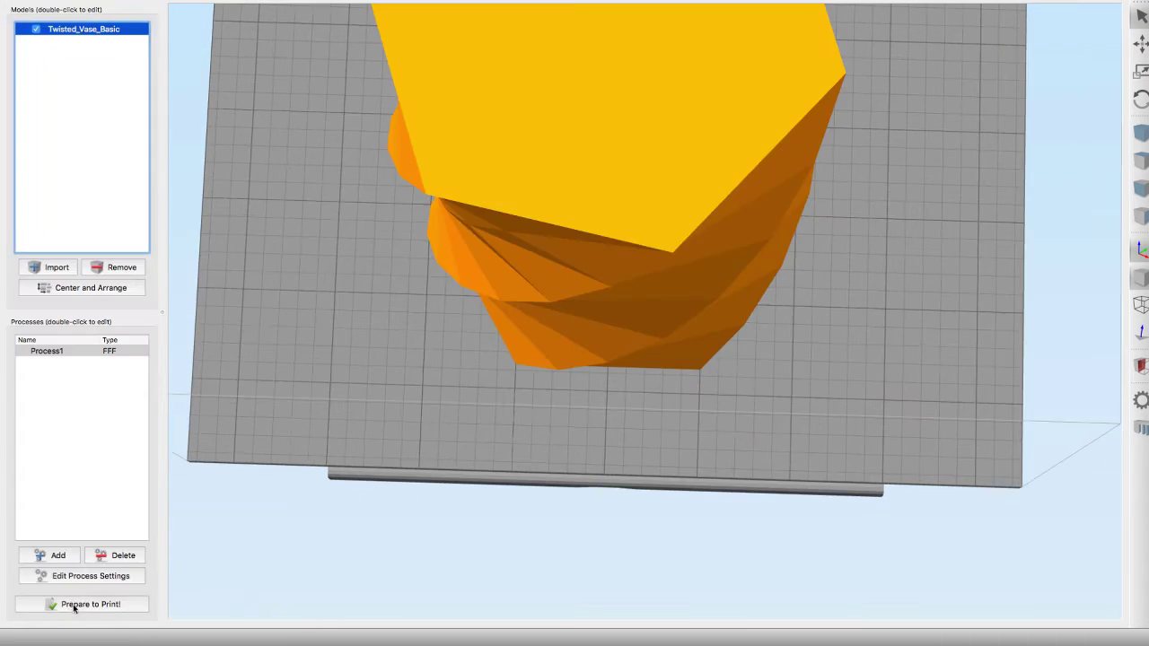
pyautogui.moveTo(588, 342); pyautogui.dragTo(567, 290)
pyautogui.scroll(-3, 558, 286)
pyautogui.scroll(-5, 560, 253)
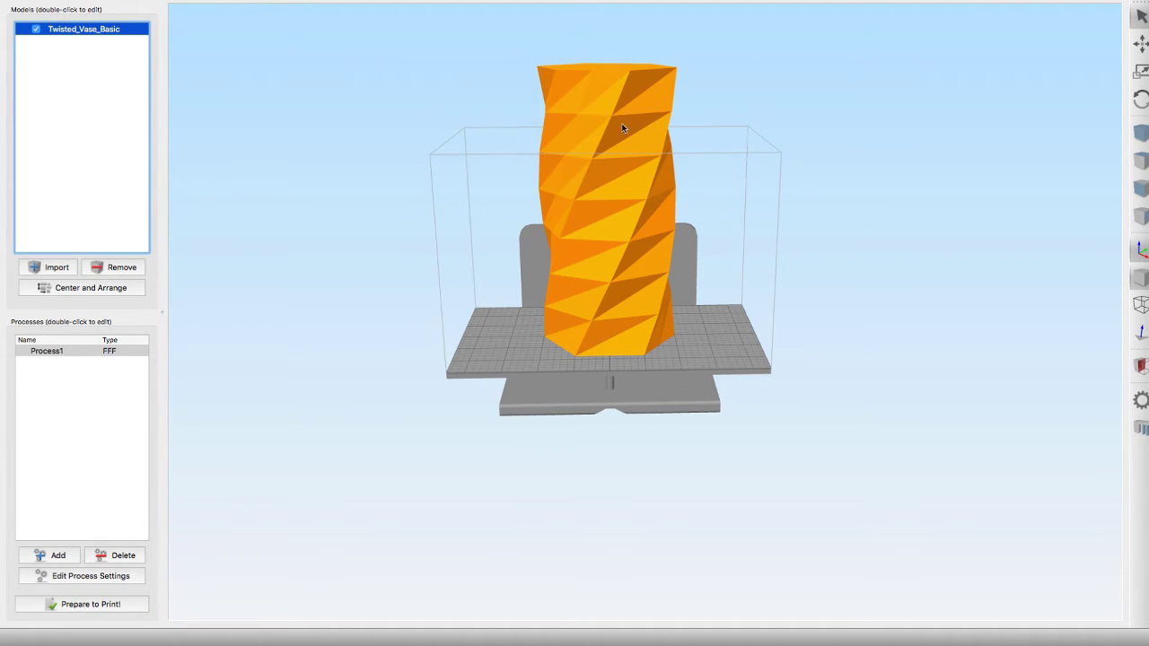
pyautogui.moveTo(695, 293); pyautogui.dragTo(791, 327)
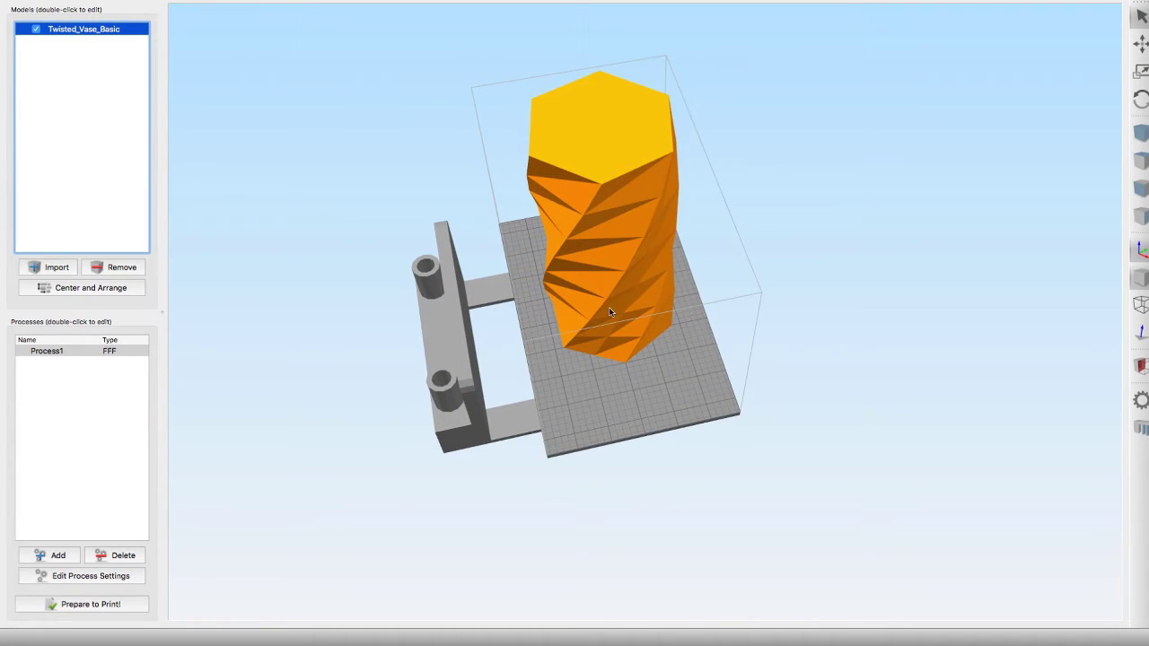
pyautogui.press('f')
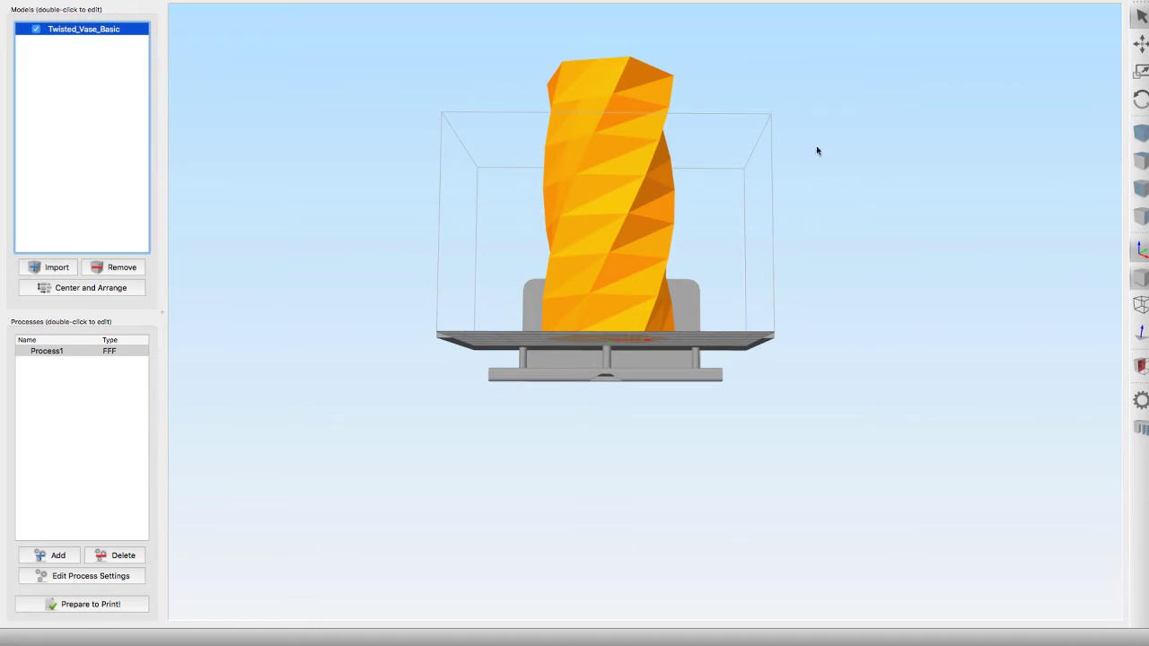
# Step: Open the vase's settings and set its Z Offset to -20 mm
pyautogui.doubleClick(627, 183)
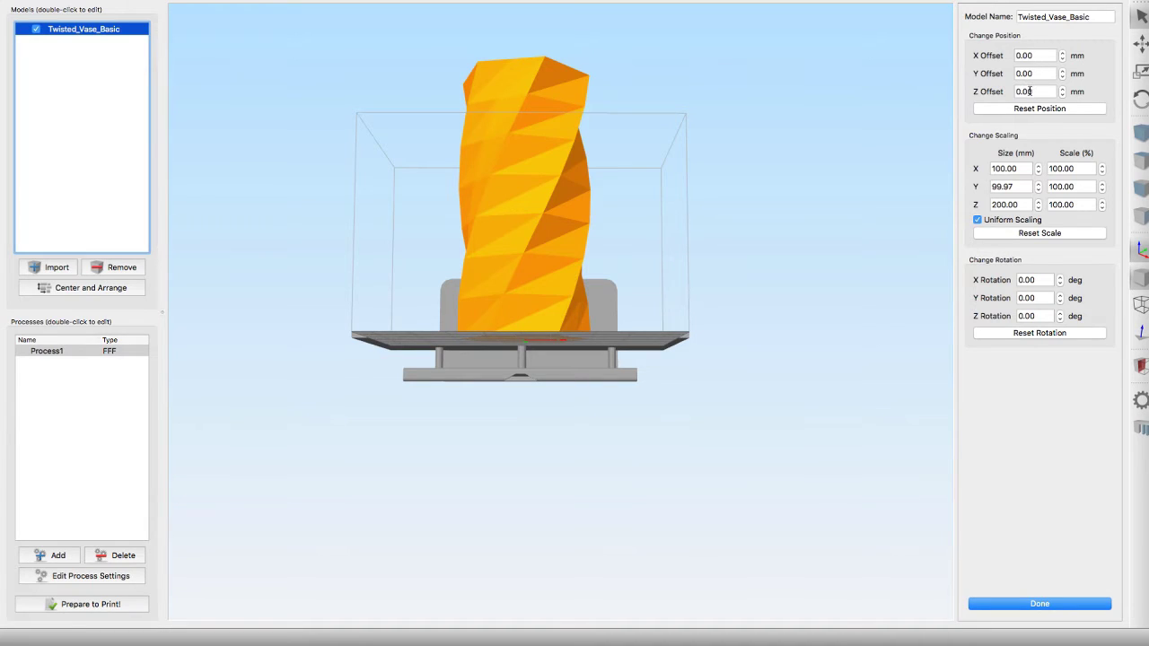
pyautogui.moveTo(1030, 91); pyautogui.dragTo(993, 95)
pyautogui.click(993, 95)
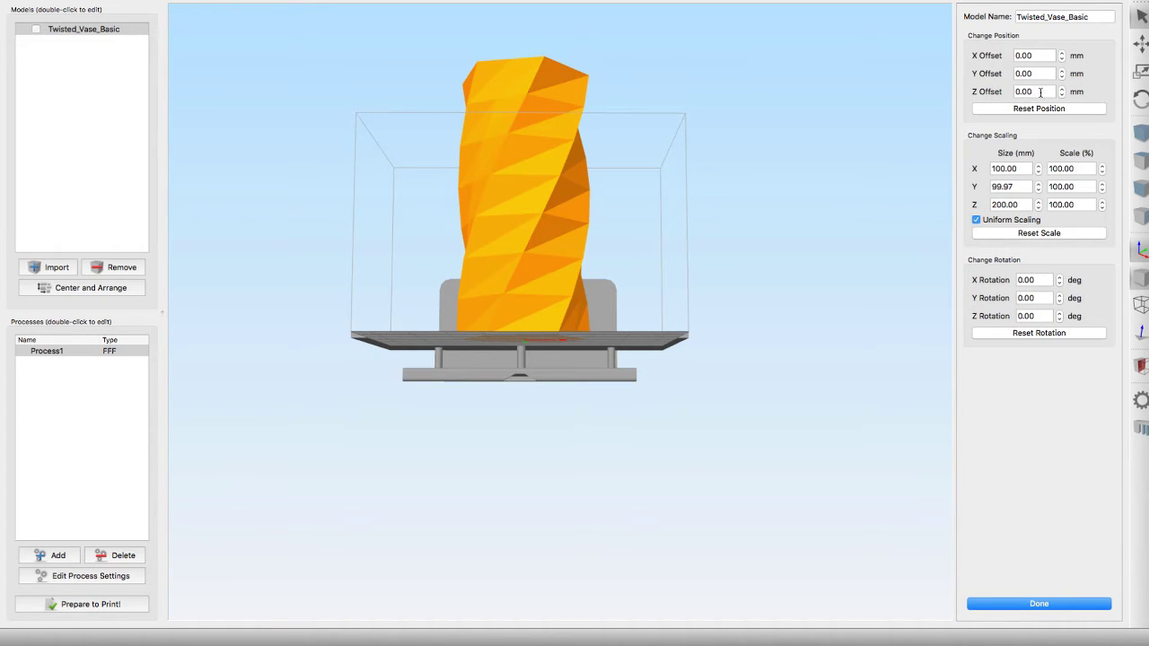
pyautogui.moveTo(1040, 93); pyautogui.dragTo(1001, 96)
pyautogui.write('-20')
pyautogui.press('Return')
pyautogui.moveTo(491, 319); pyautogui.dragTo(503, 383)
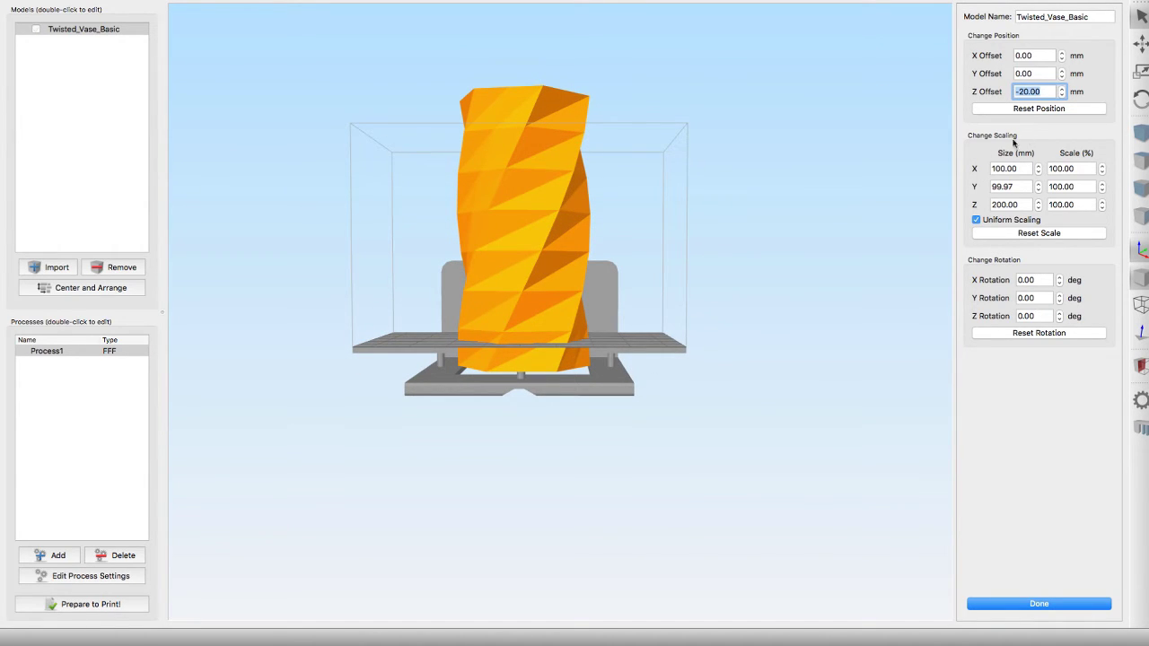
# Step: Lower the vase's Z Offset to -60, then -65 mm, sinking it below the plate
pyautogui.click(521, 168)
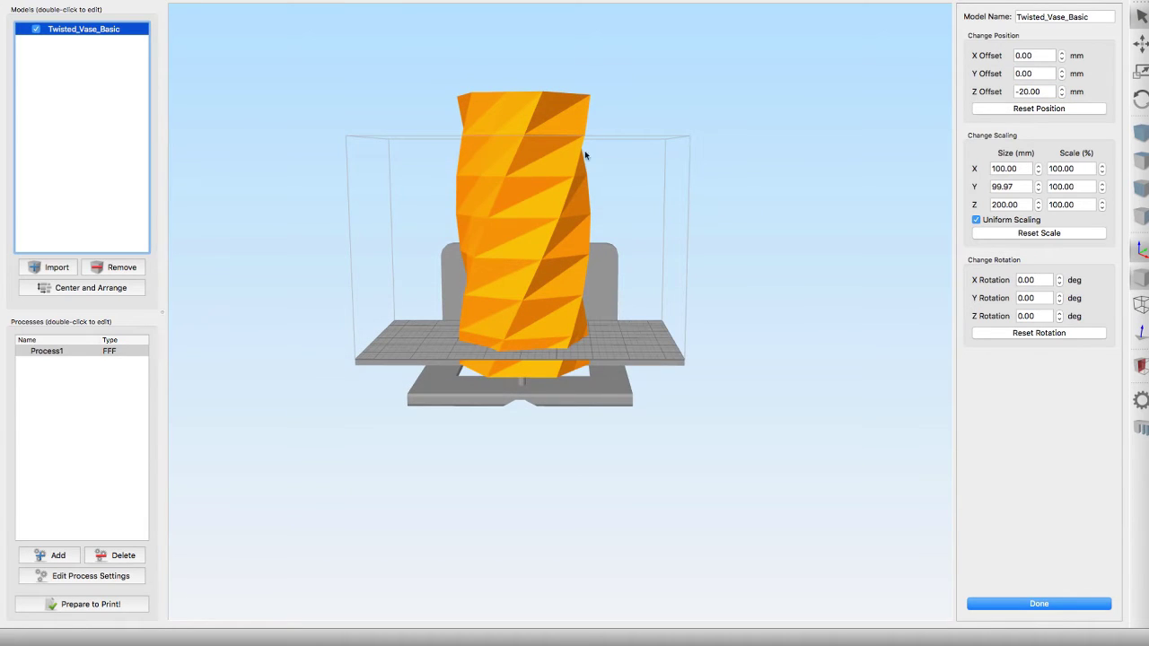
pyautogui.click(1038, 94)
pyautogui.moveTo(1040, 94); pyautogui.dragTo(1019, 95)
pyautogui.write('60')
pyautogui.press('Return')
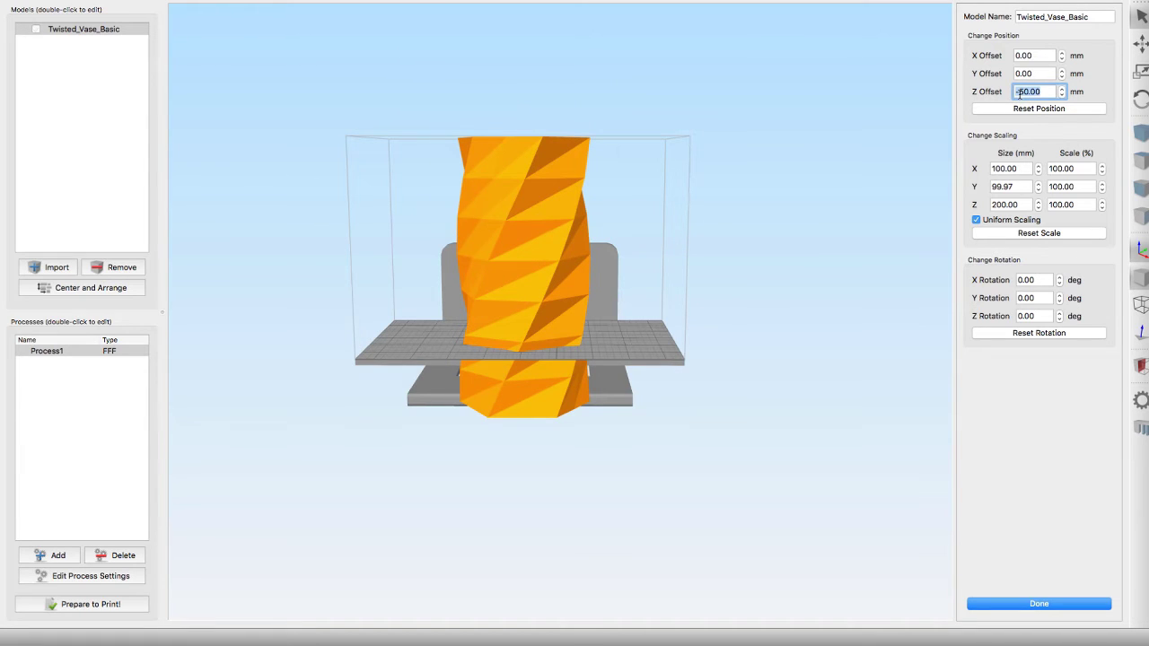
pyautogui.moveTo(1043, 90); pyautogui.dragTo(1019, 88)
pyautogui.write('65')
pyautogui.press('Return')
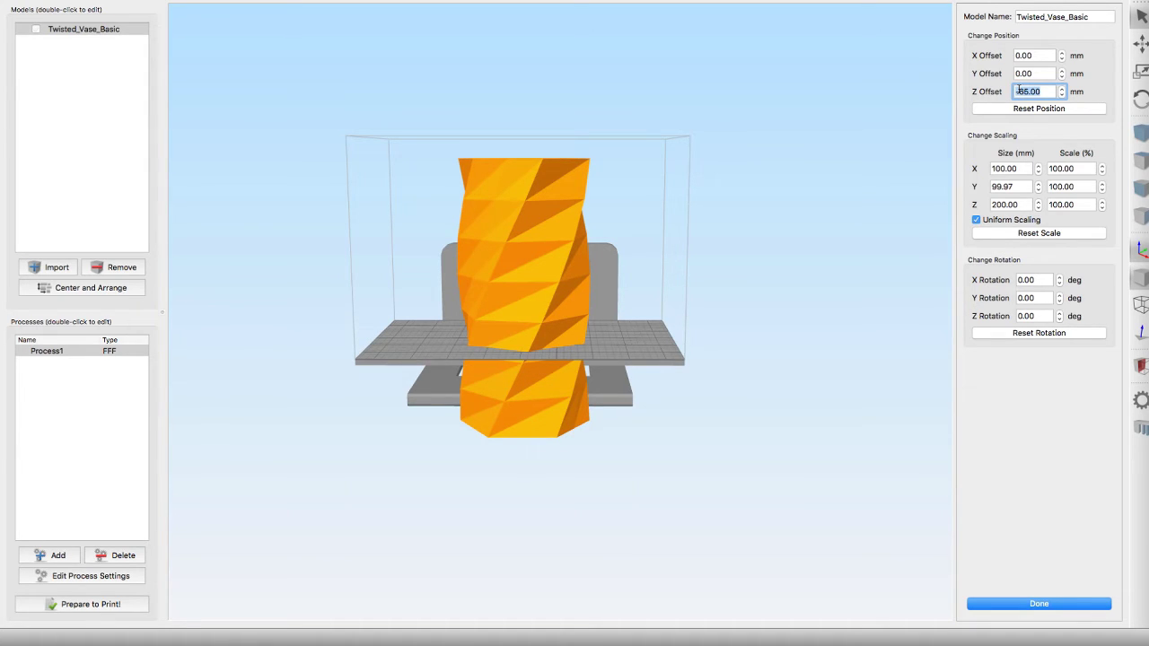
pyautogui.moveTo(485, 269); pyautogui.dragTo(481, 319)
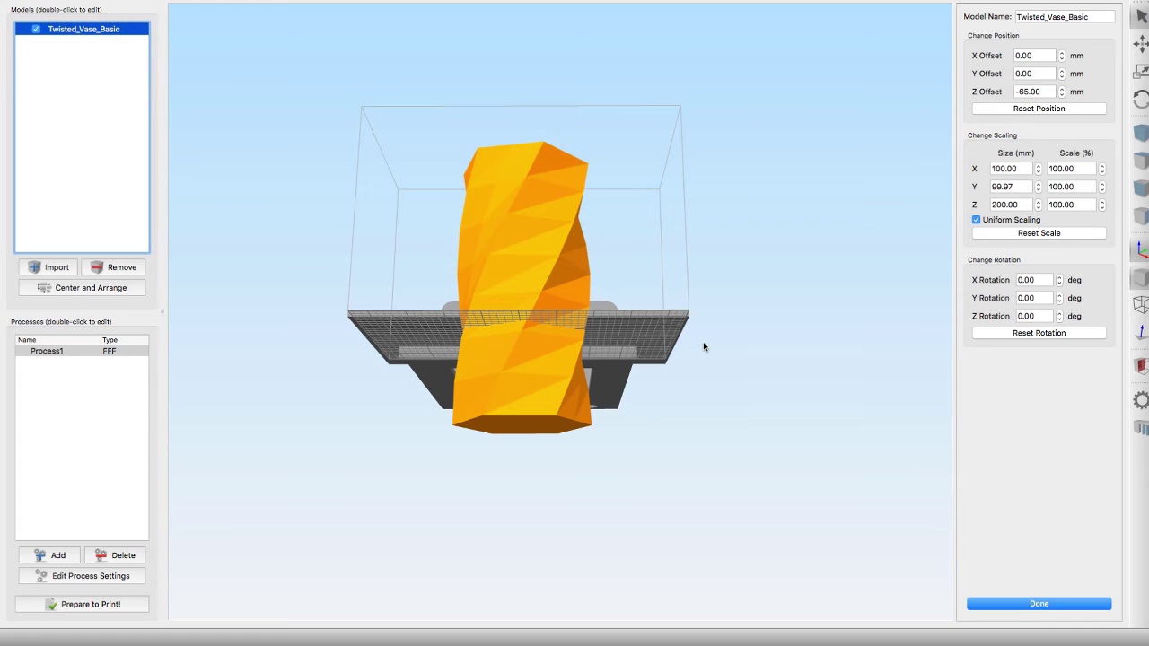
pyautogui.moveTo(703, 346); pyautogui.dragTo(704, 397)
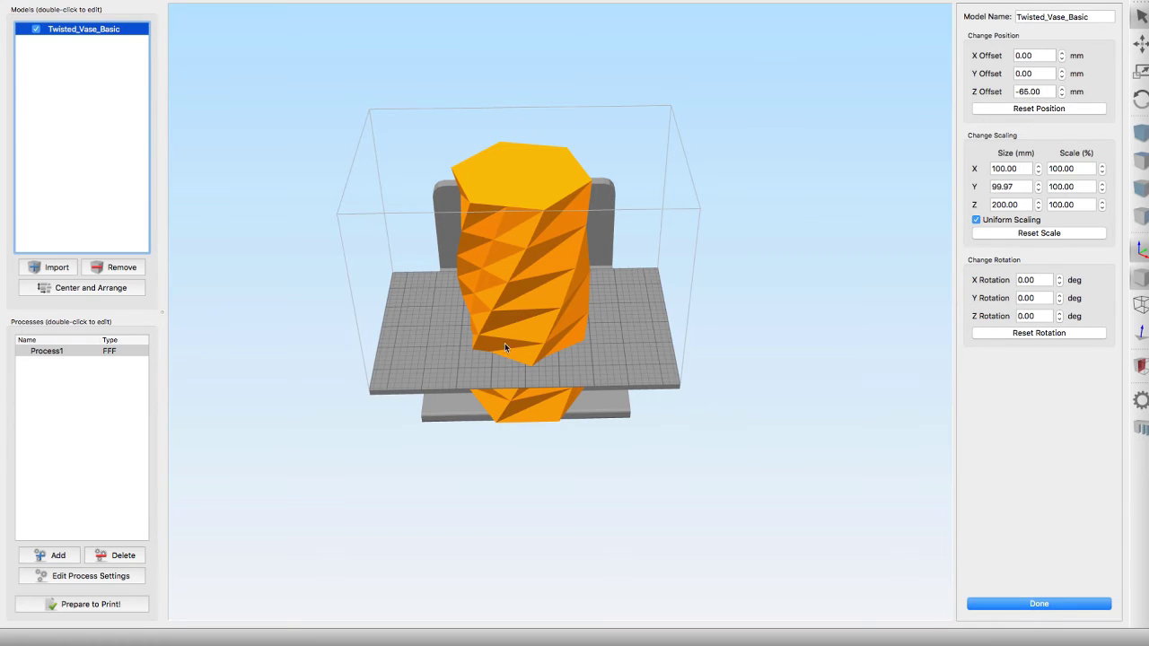
# Step: Slice the sunken vase, orbit and zoom the preview, and highlight the 27 h 19 min build time
pyautogui.click(91, 604)
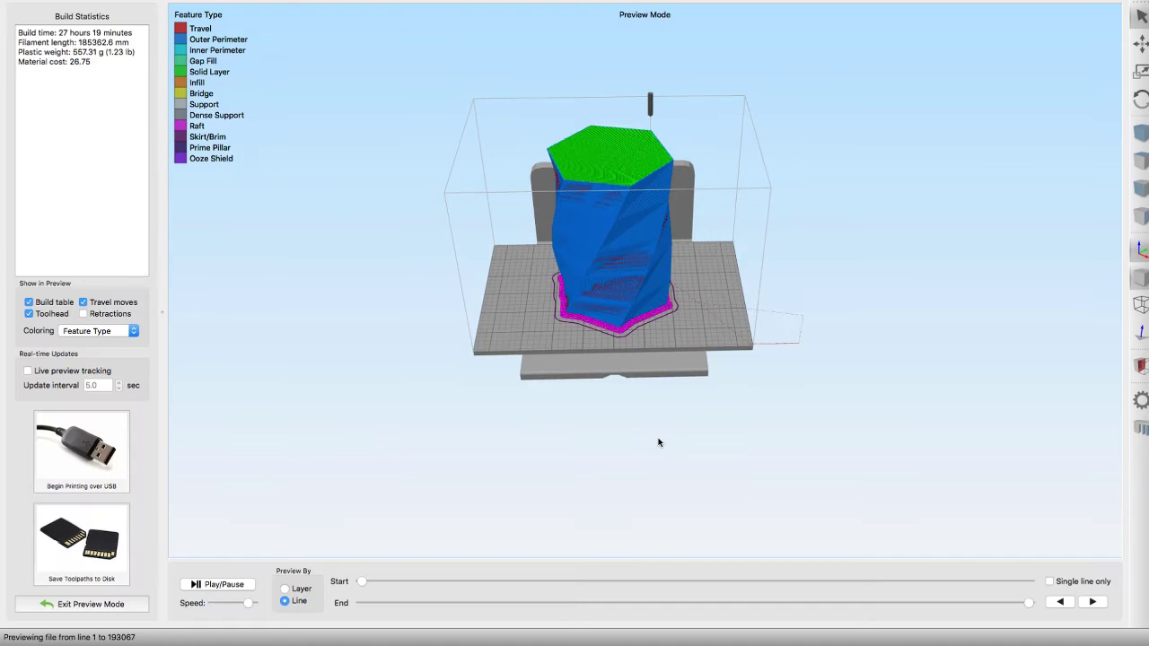
pyautogui.moveTo(658, 441); pyautogui.dragTo(510, 345)
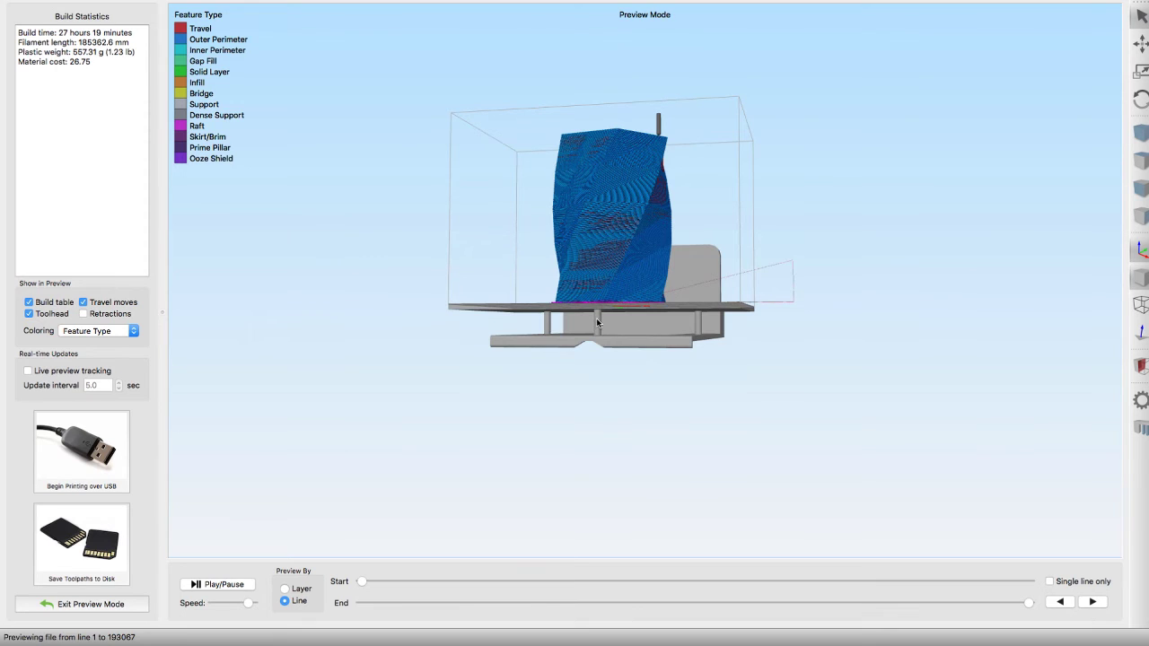
pyautogui.moveTo(596, 321); pyautogui.dragTo(608, 365)
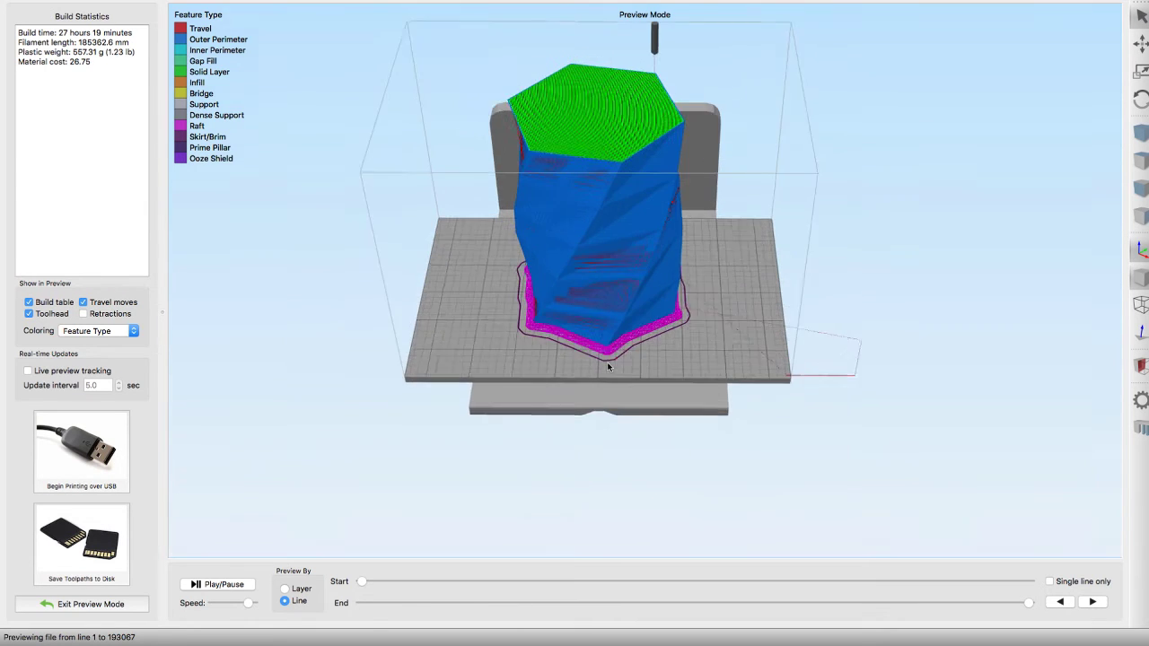
pyautogui.scroll(5, 608, 366)
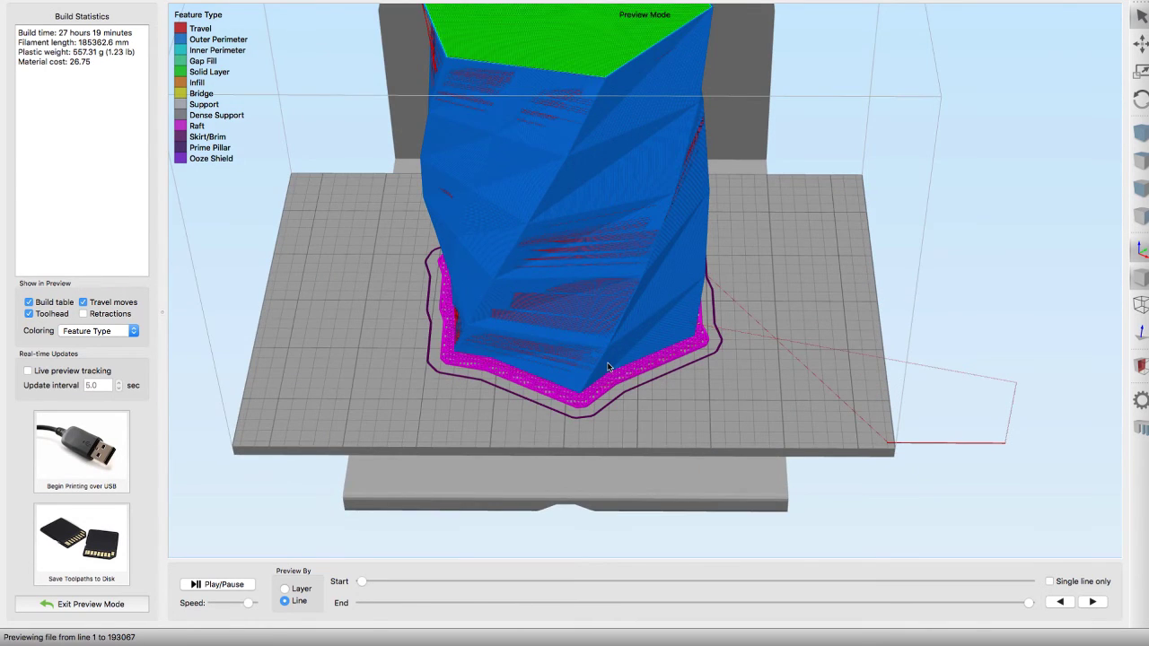
pyautogui.scroll(5, 607, 366)
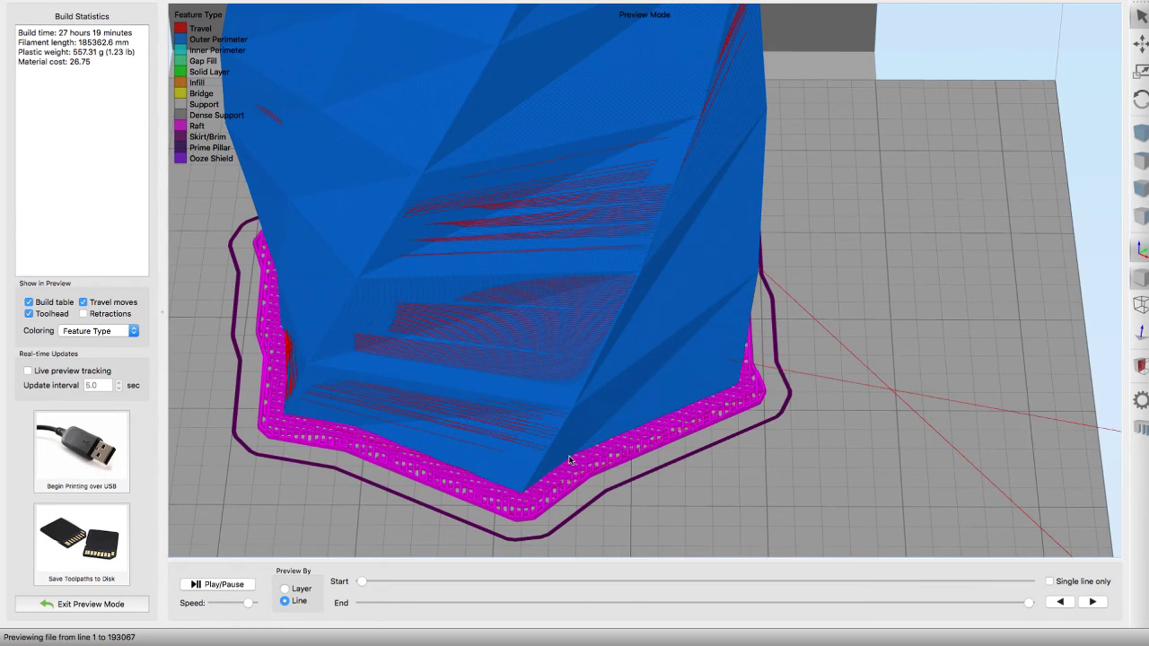
pyautogui.scroll(-2, 569, 460)
pyautogui.scroll(-3, 569, 460)
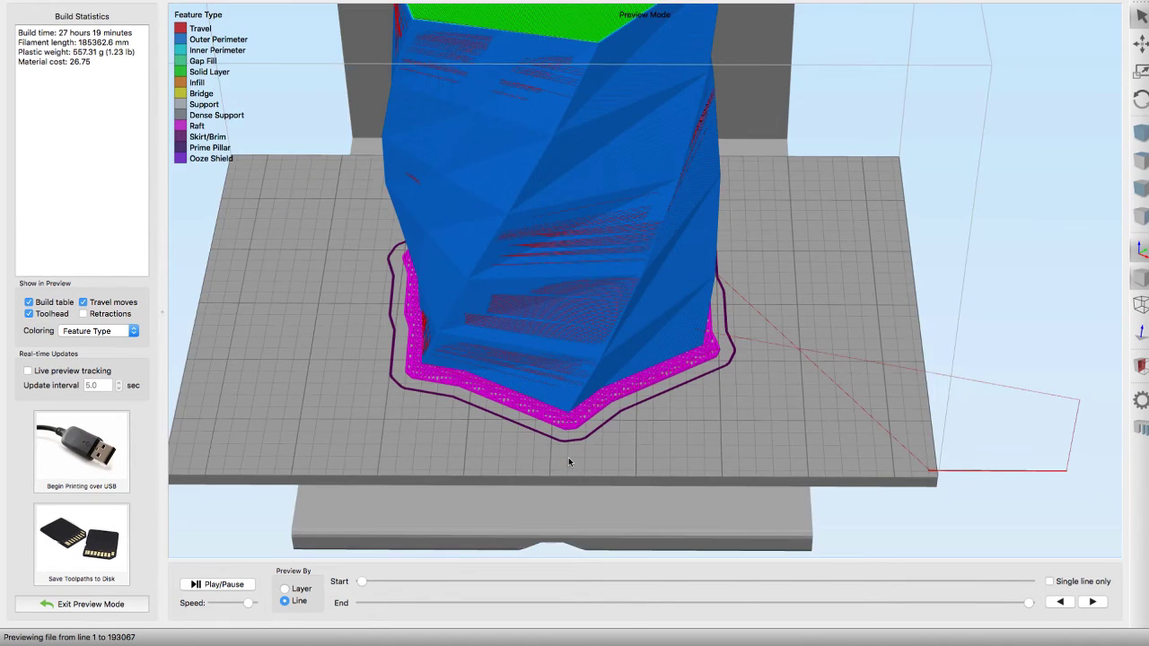
pyautogui.scroll(-5, 562, 305)
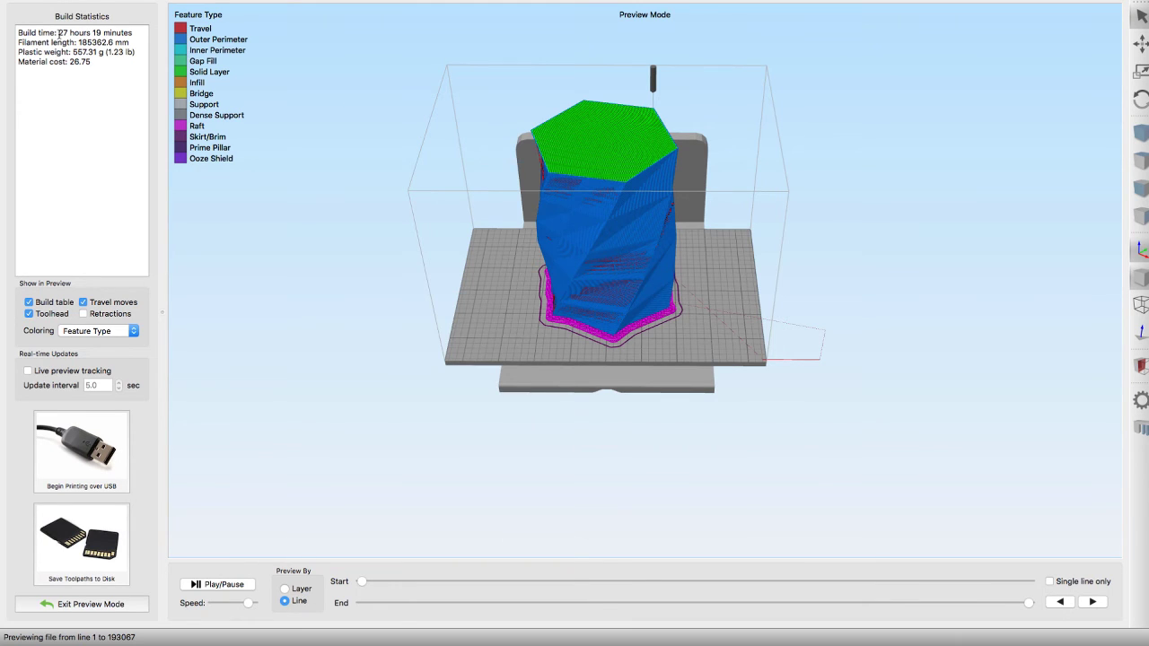
pyautogui.moveTo(58, 35); pyautogui.dragTo(111, 34)
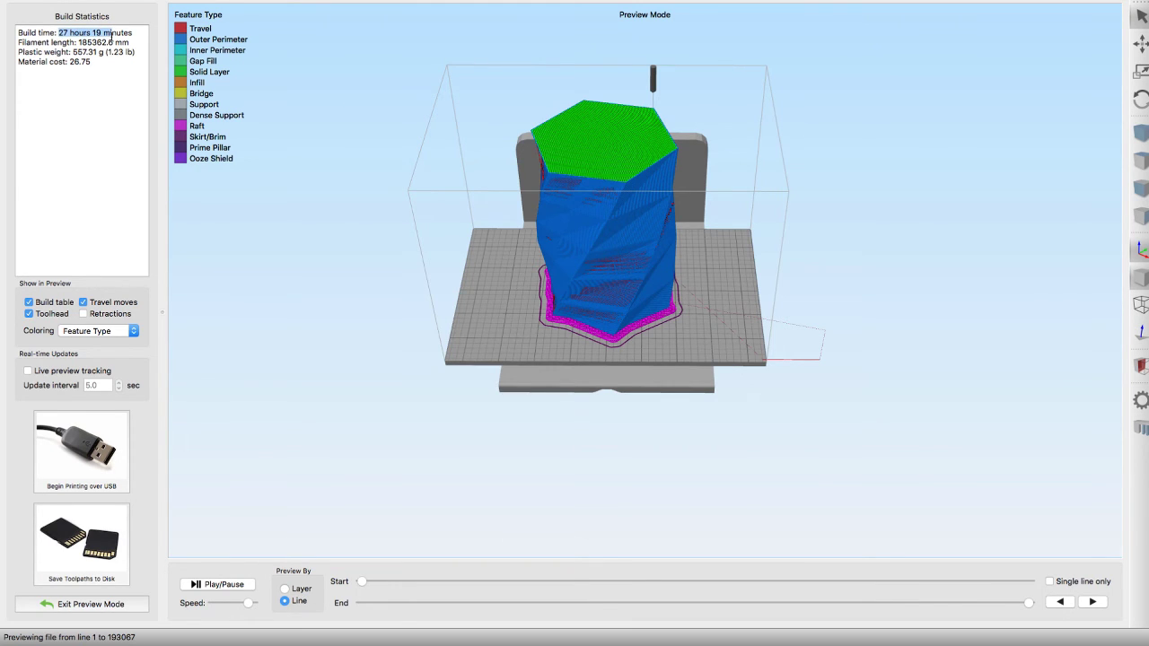